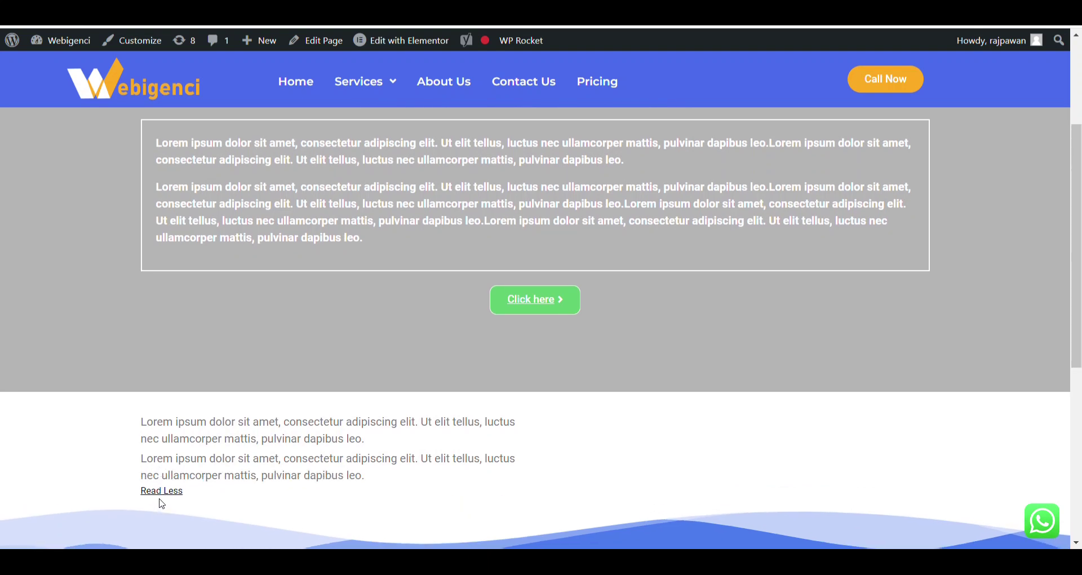
# Test the Read Less / Read More link below the sample text on the published page by collapsing and expanding it.
pyautogui.scroll(-1, 167, 477)
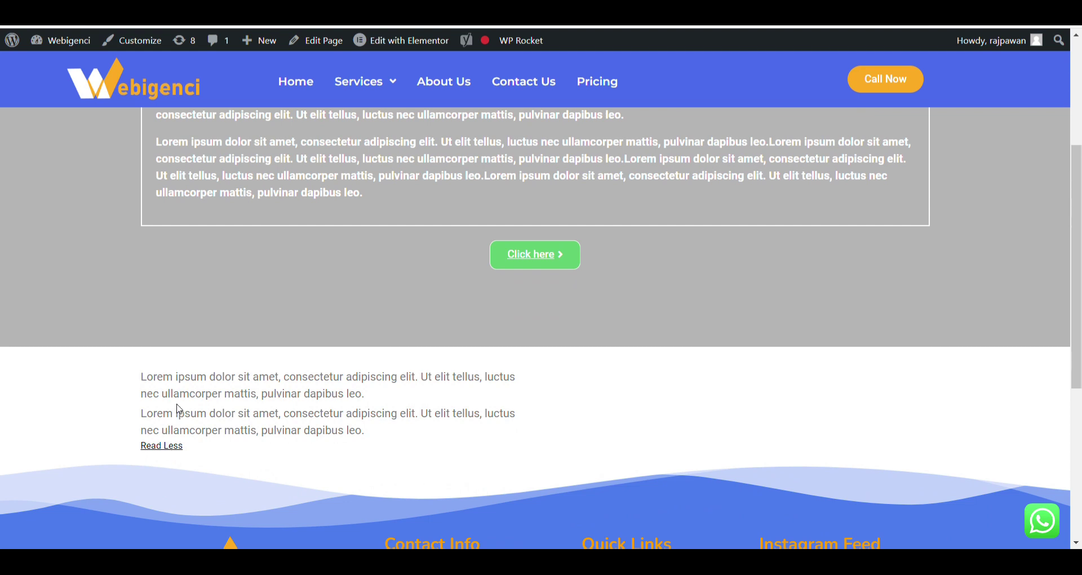
pyautogui.click(172, 454)
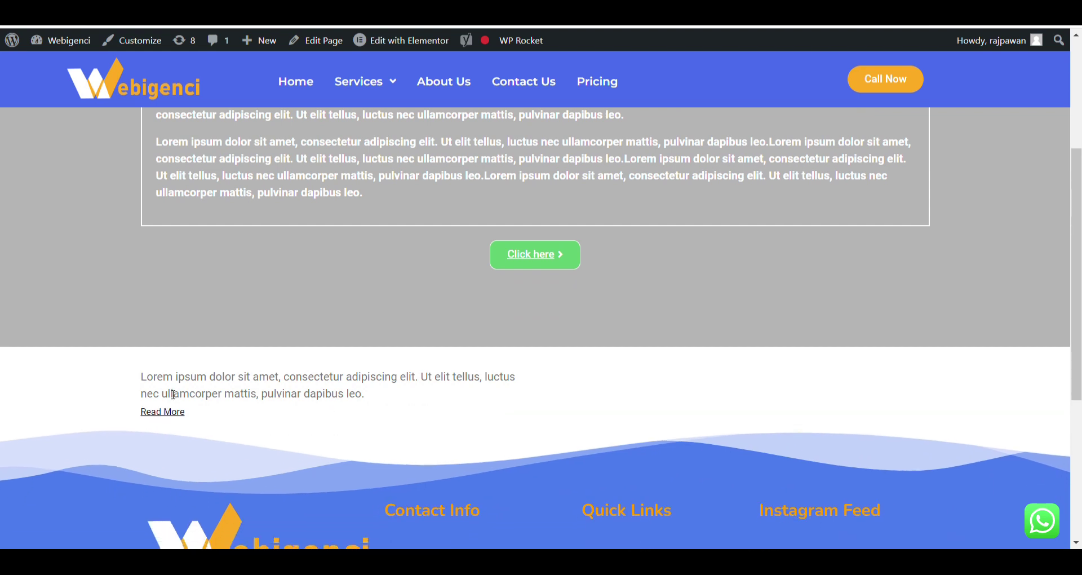
pyautogui.click(172, 413)
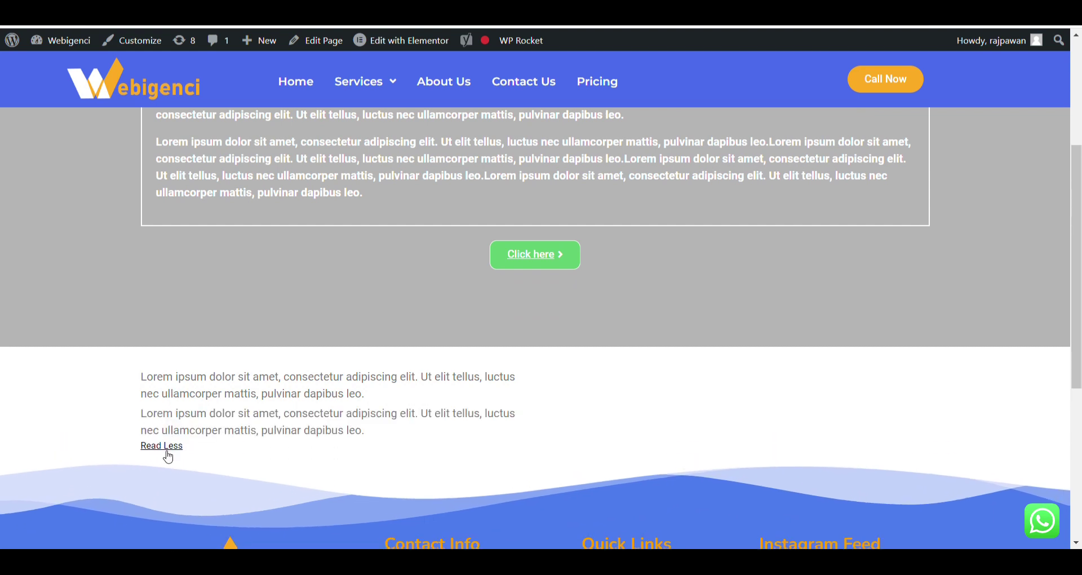
pyautogui.click(168, 451)
pyautogui.click(173, 413)
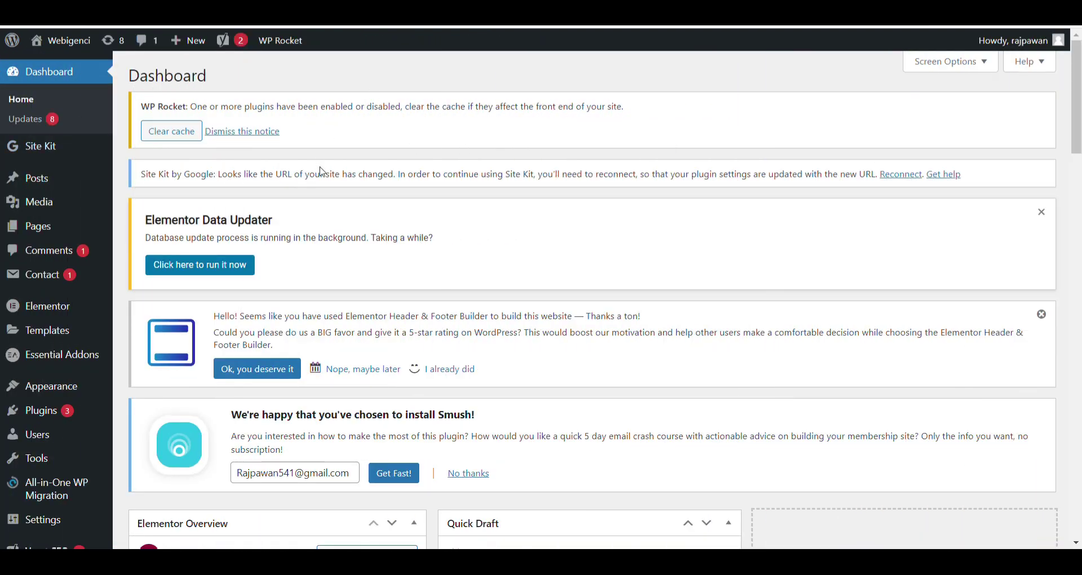
# Search the plugin directory for "elementor" and look at the Elementor Website Builder entry.
pyautogui.scroll(-6, 49, 229)
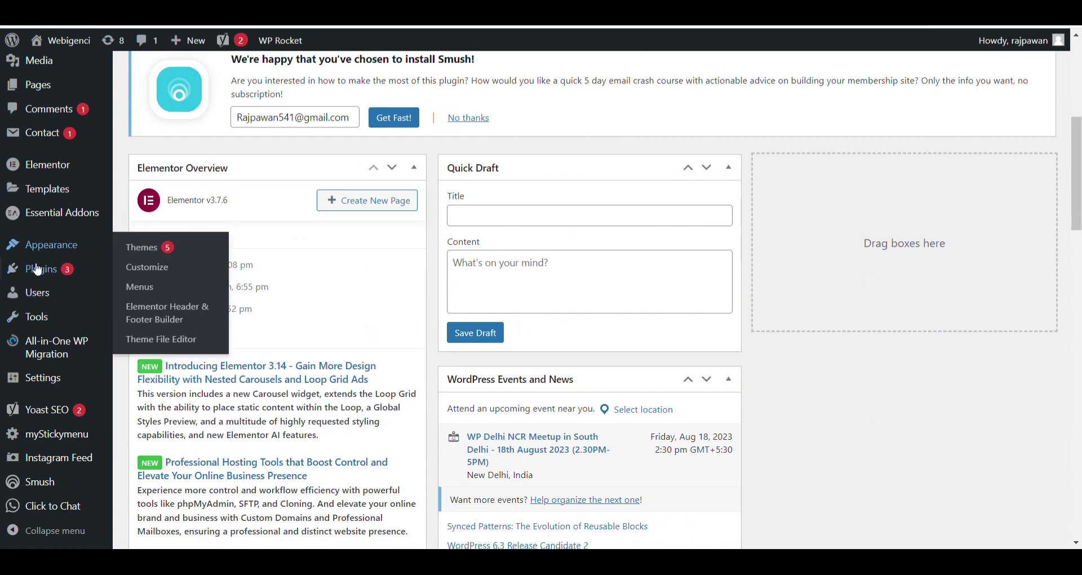
pyautogui.moveTo(37, 269)
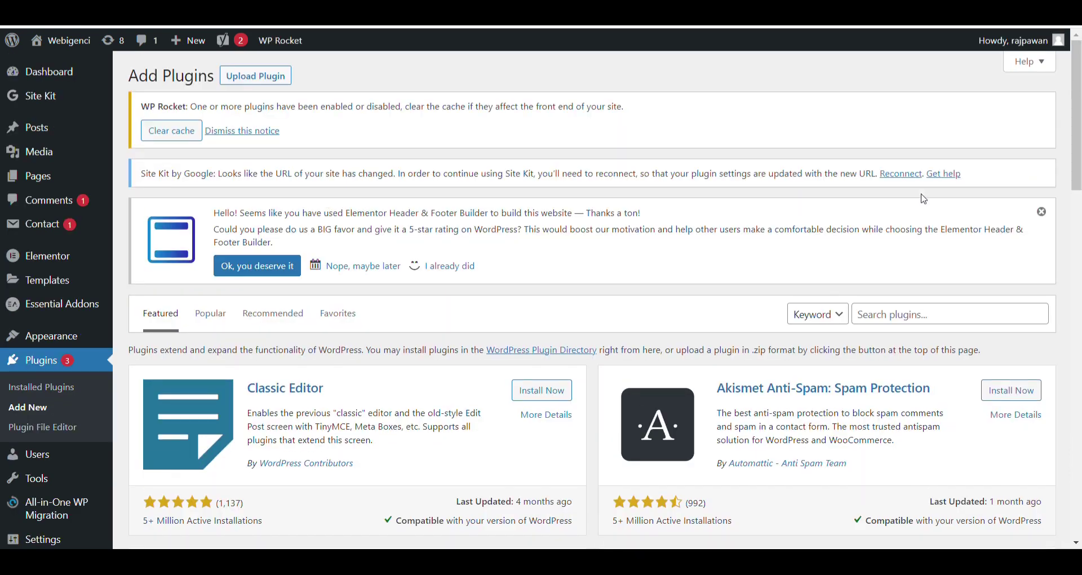
pyautogui.click(920, 325)
pyautogui.write('e')
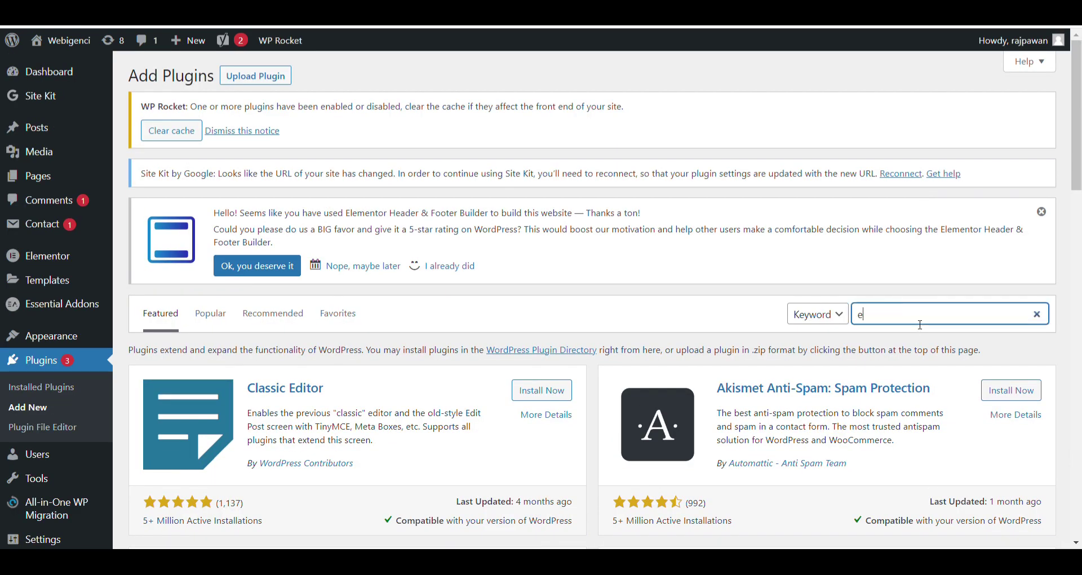
pyautogui.write('lementor')
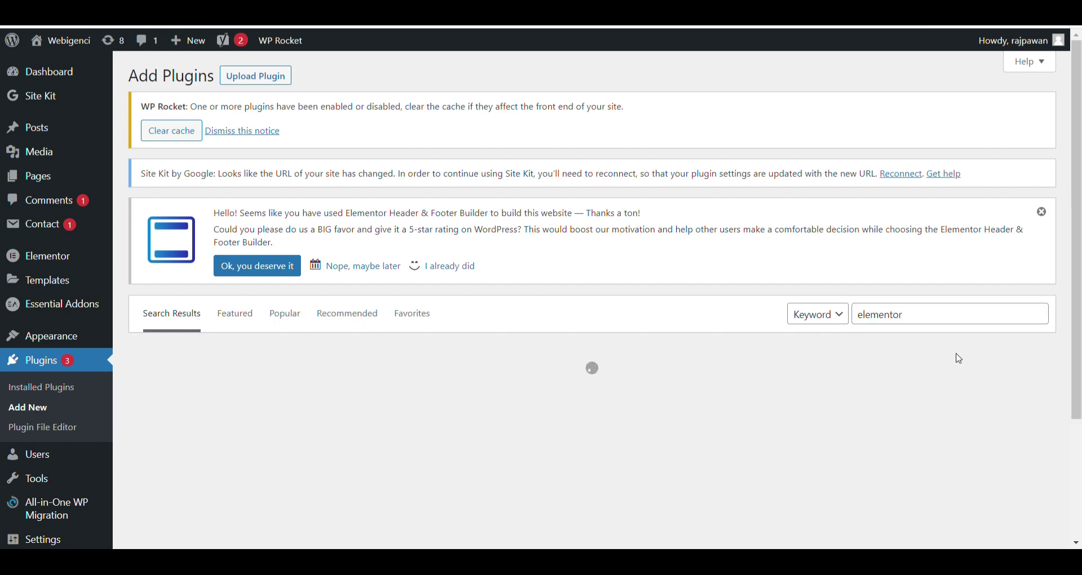
pyautogui.scroll(-2, 963, 358)
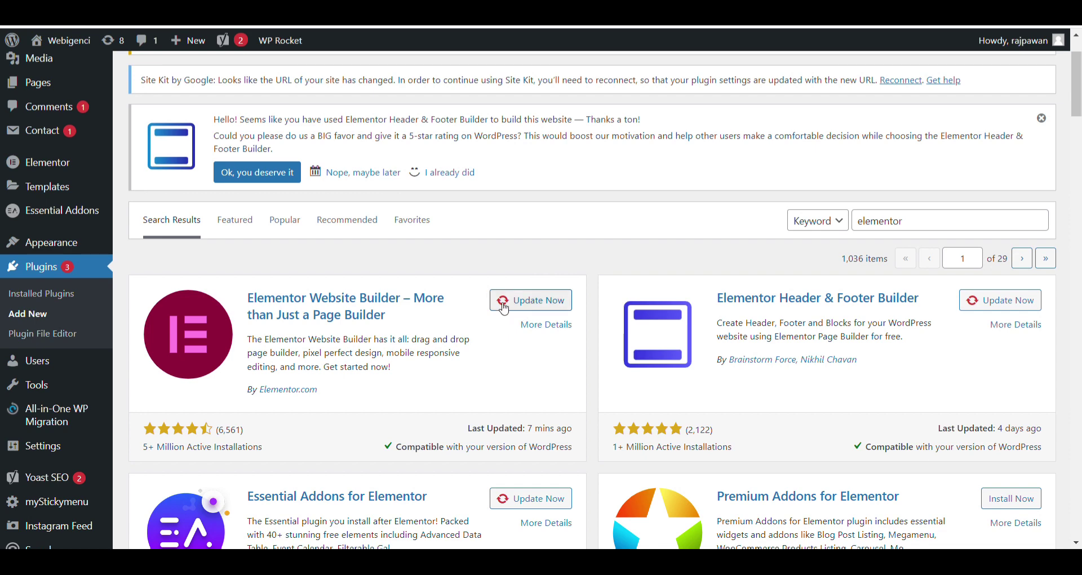
pyautogui.scroll(2, 508, 307)
# Add a new page from the Pages list and start its title with "Sam".
pyautogui.moveTo(69, 188)
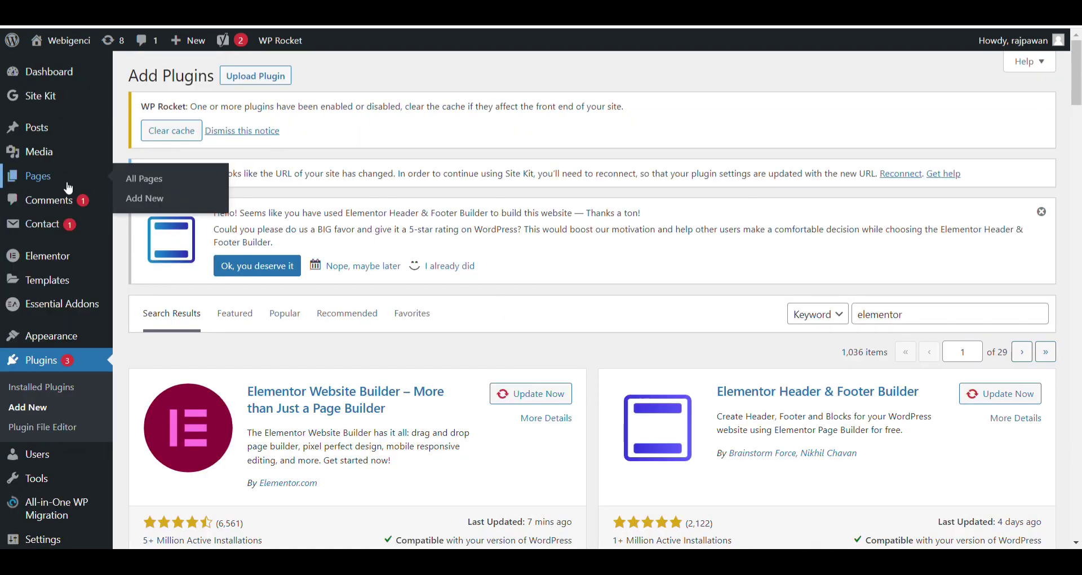
pyautogui.click(68, 184)
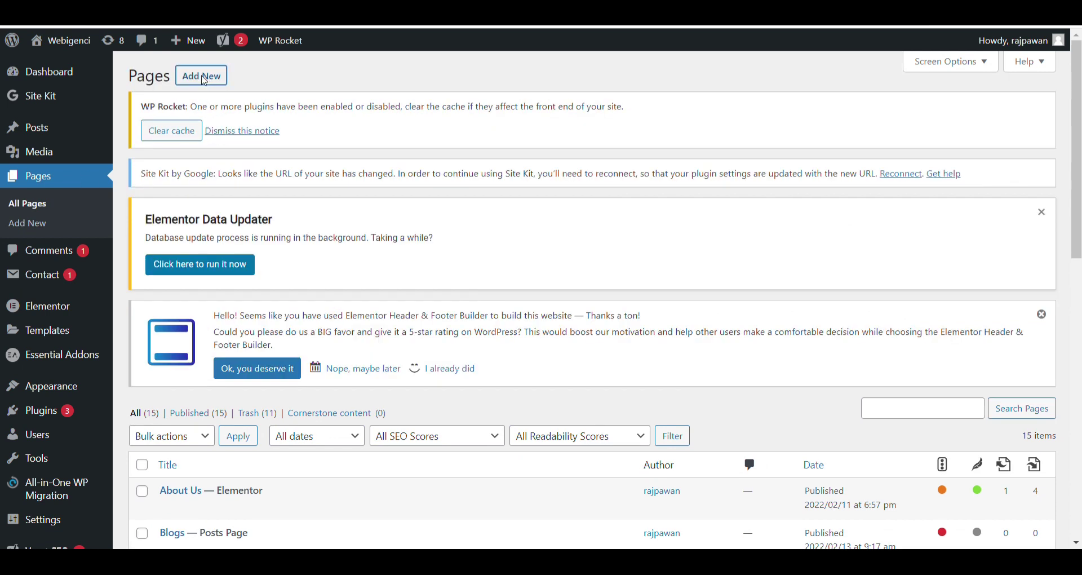
pyautogui.click(203, 77)
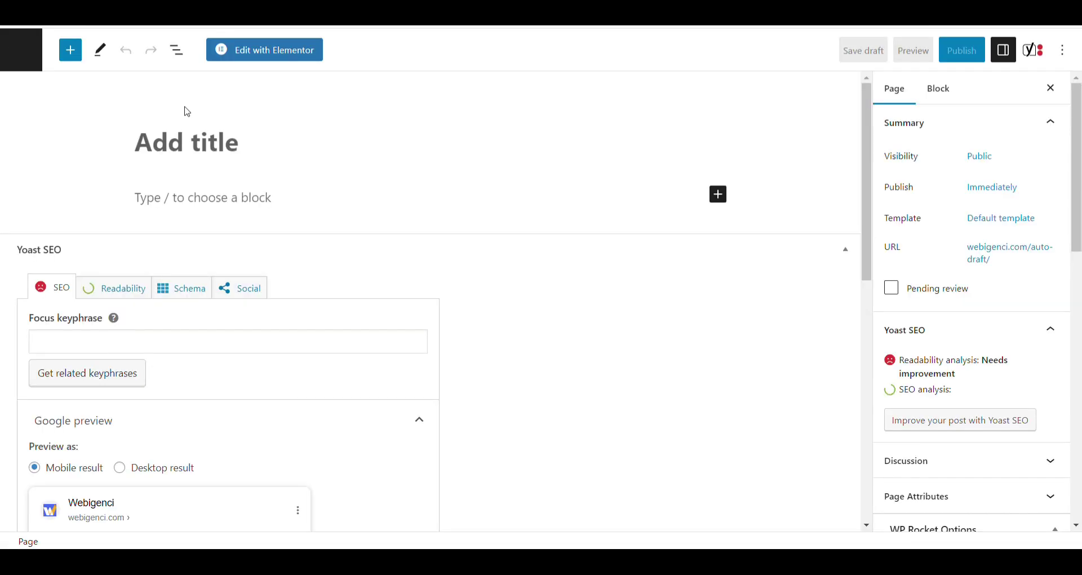
pyautogui.write('Sam')
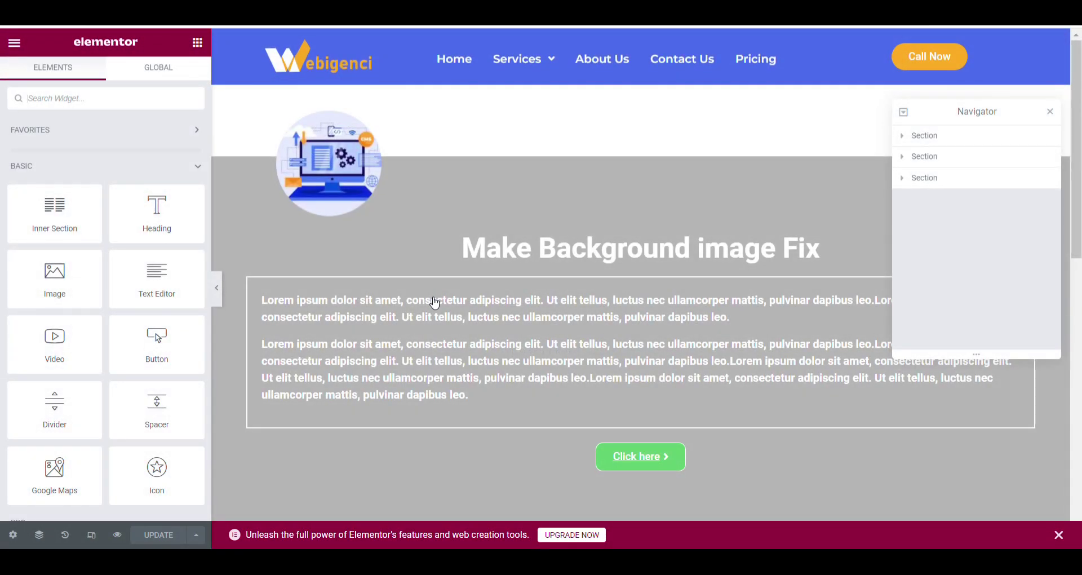
# Delete the empty section below the Click here button and add a two-column section in its place.
pyautogui.scroll(-3, 435, 304)
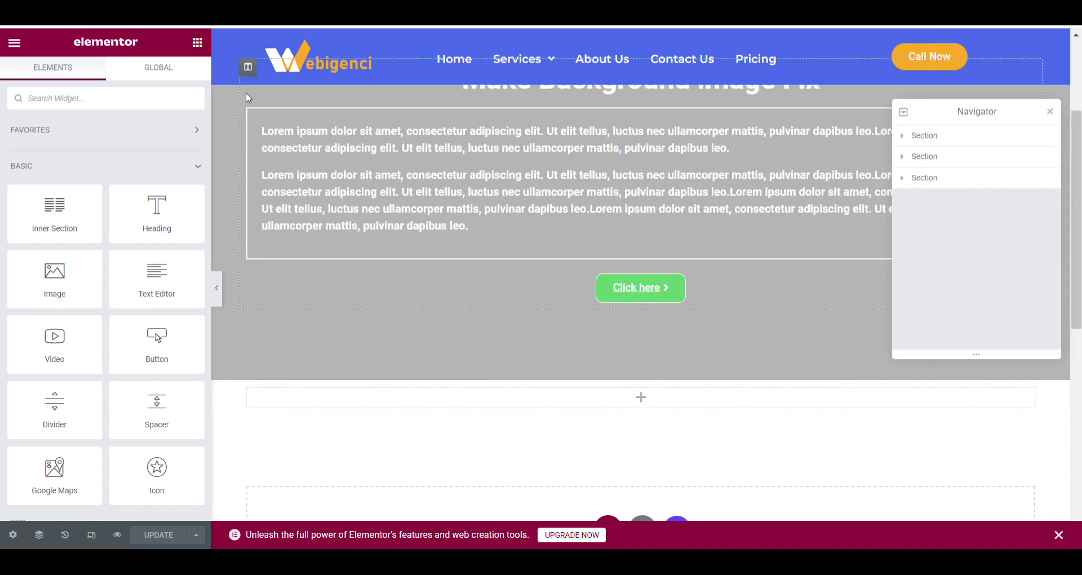
pyautogui.scroll(-1, 648, 329)
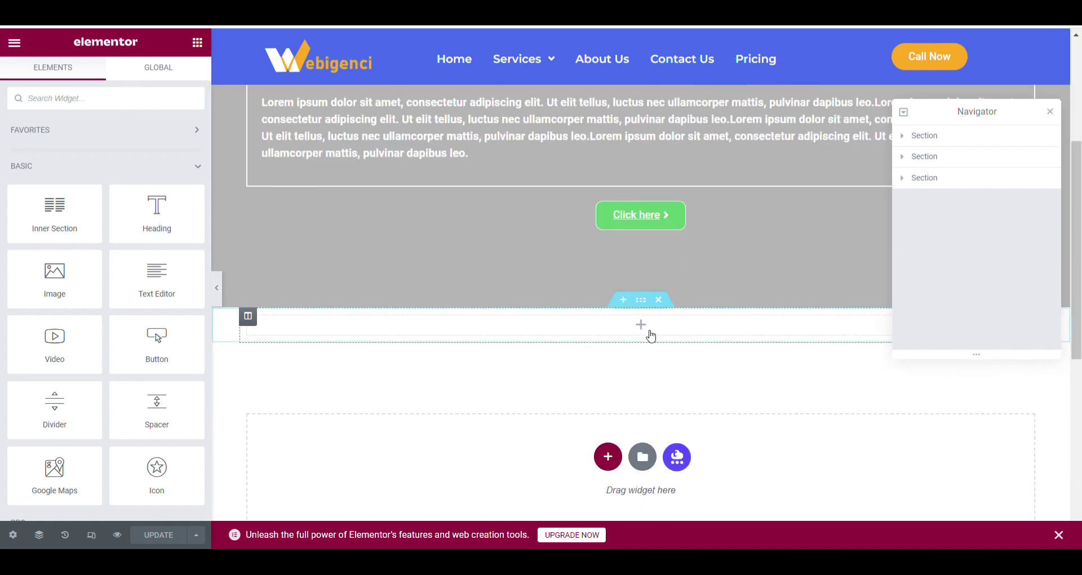
pyautogui.click(674, 300)
pyautogui.scroll(-2, 669, 297)
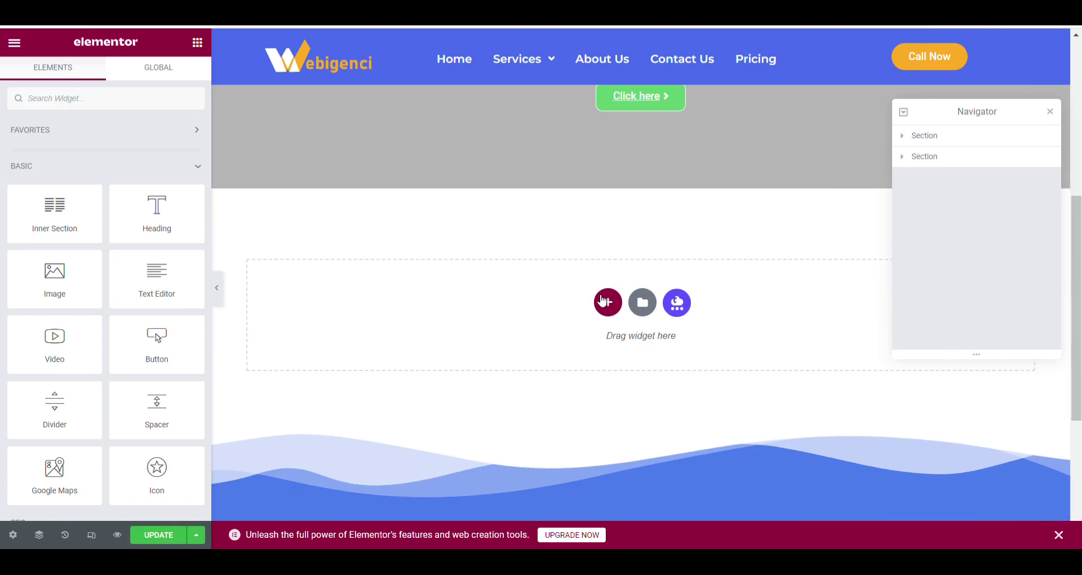
pyautogui.click(607, 302)
pyautogui.click(545, 352)
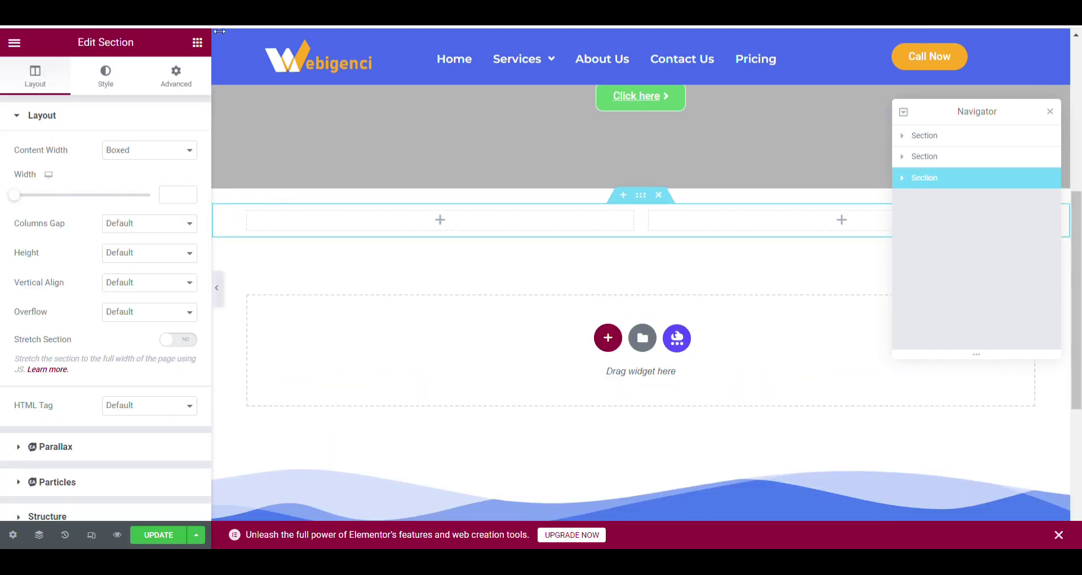
# Find the Text Editor widget by searching for "text" and place it in the new section's first column.
pyautogui.click(195, 49)
pyautogui.write('text')
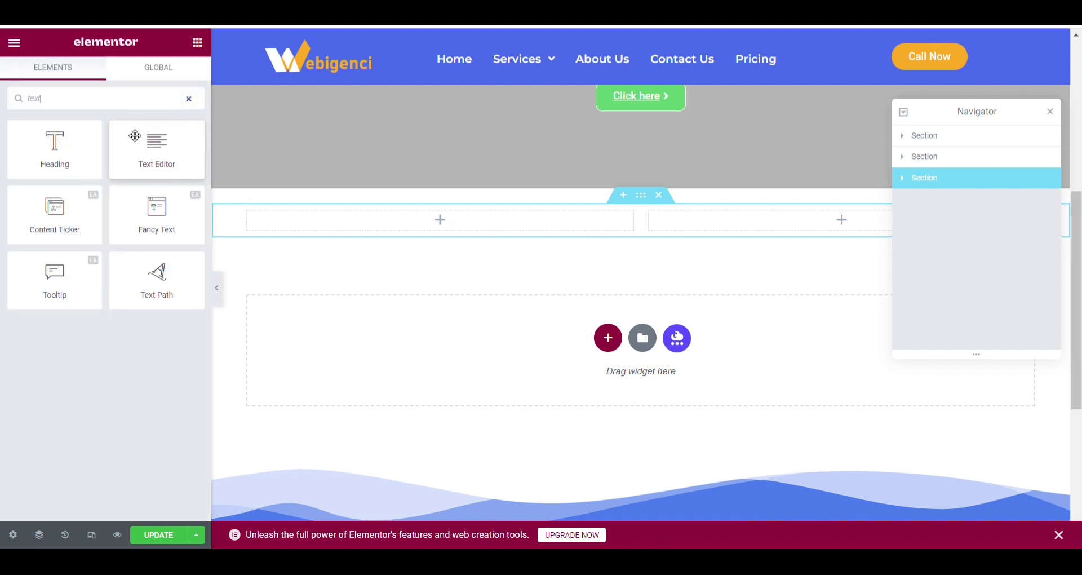
pyautogui.moveTo(157, 145); pyautogui.dragTo(351, 225)
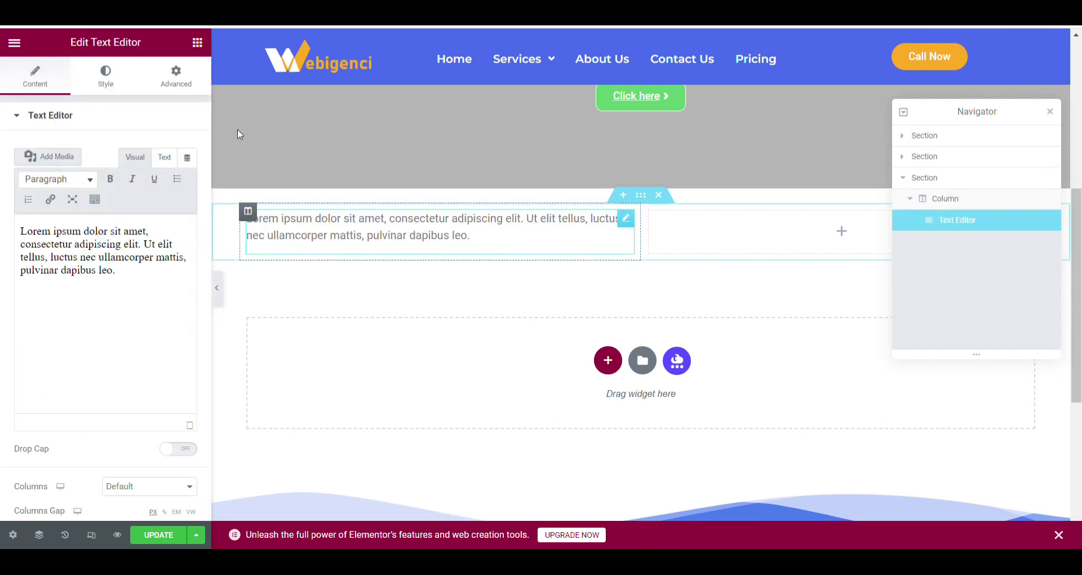
# Search the widgets for "toggle" and place a Toggle widget directly under the text in the first column.
pyautogui.click(198, 43)
pyautogui.click(130, 106)
pyautogui.write('toggle')
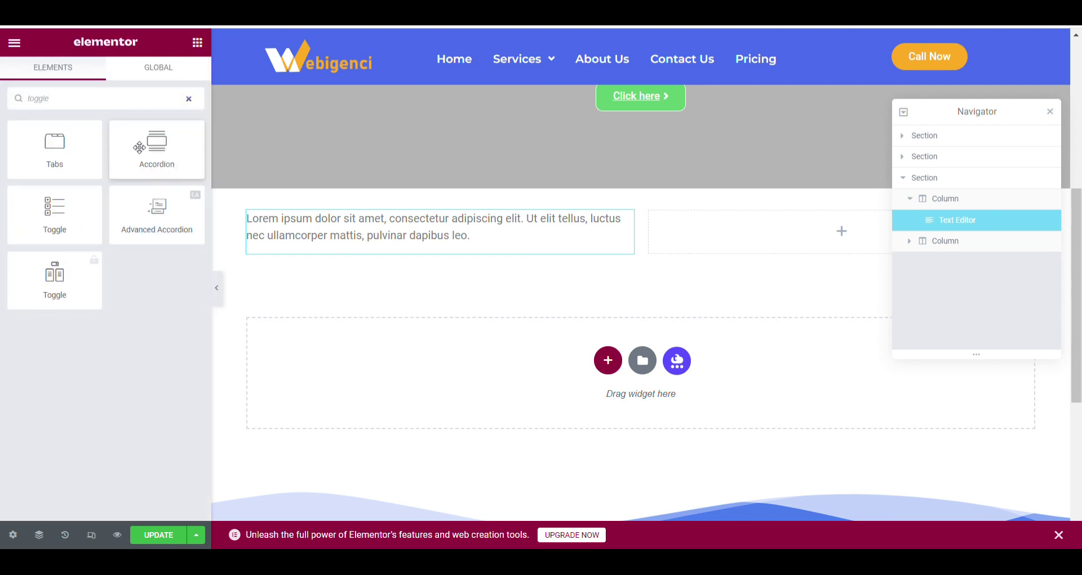
pyautogui.moveTo(55, 210); pyautogui.dragTo(340, 248)
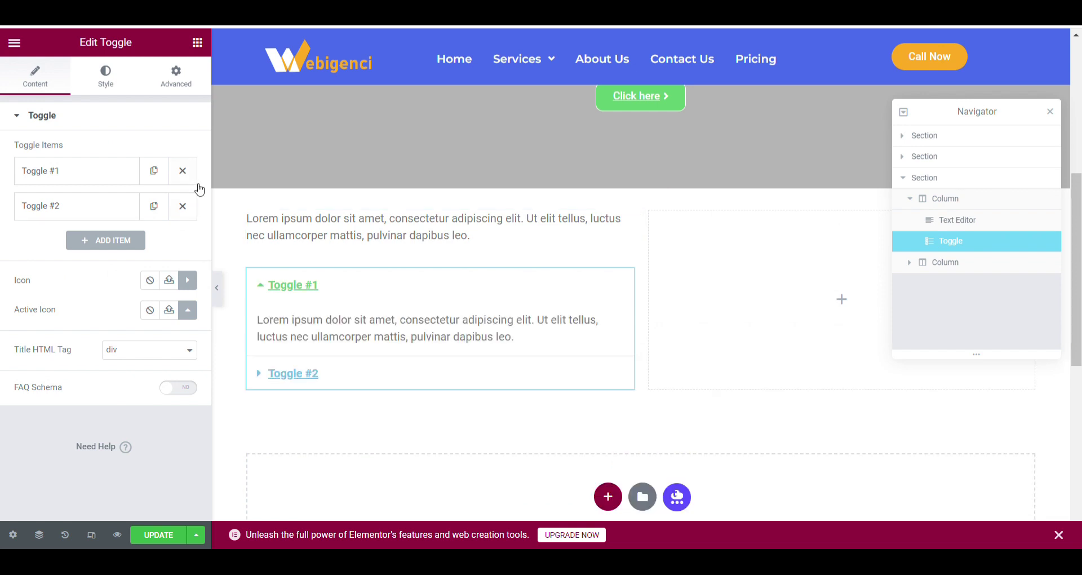
# Remove the Toggle #2 item, set the toggle's icon to none, and expand the Toggle #1 item.
pyautogui.click(182, 206)
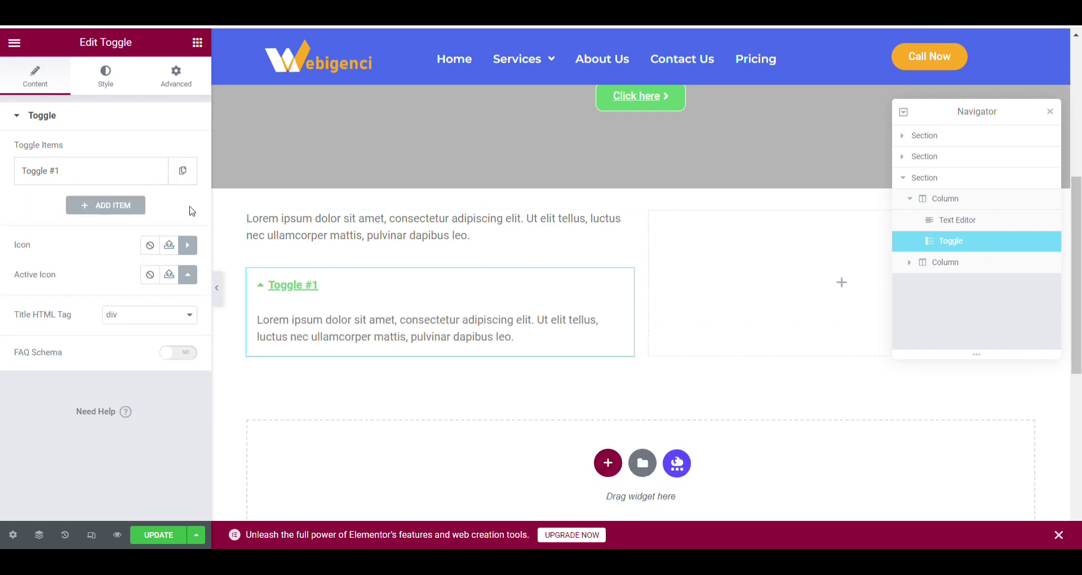
pyautogui.click(150, 244)
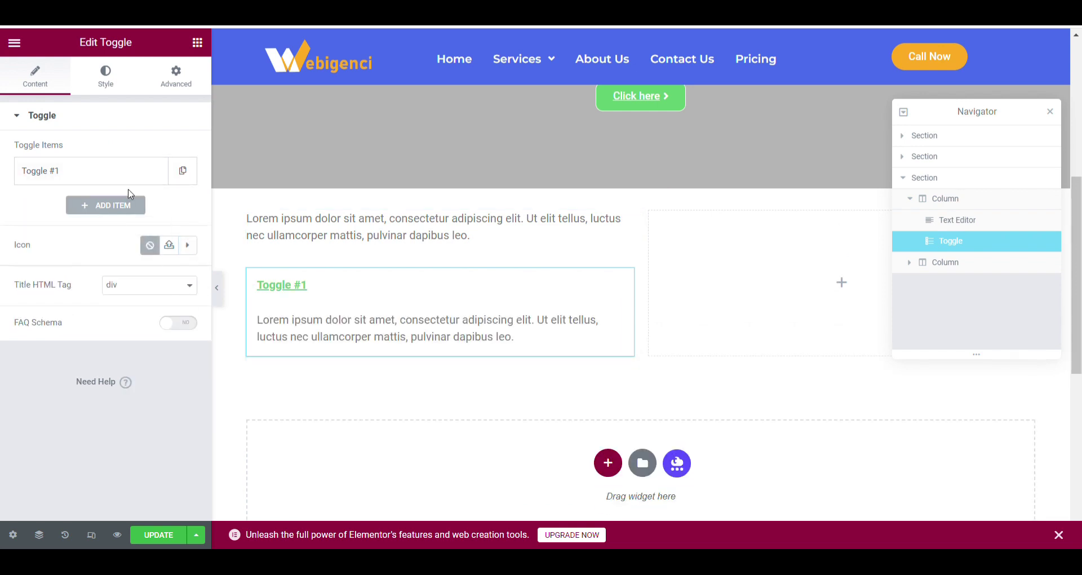
pyautogui.click(114, 179)
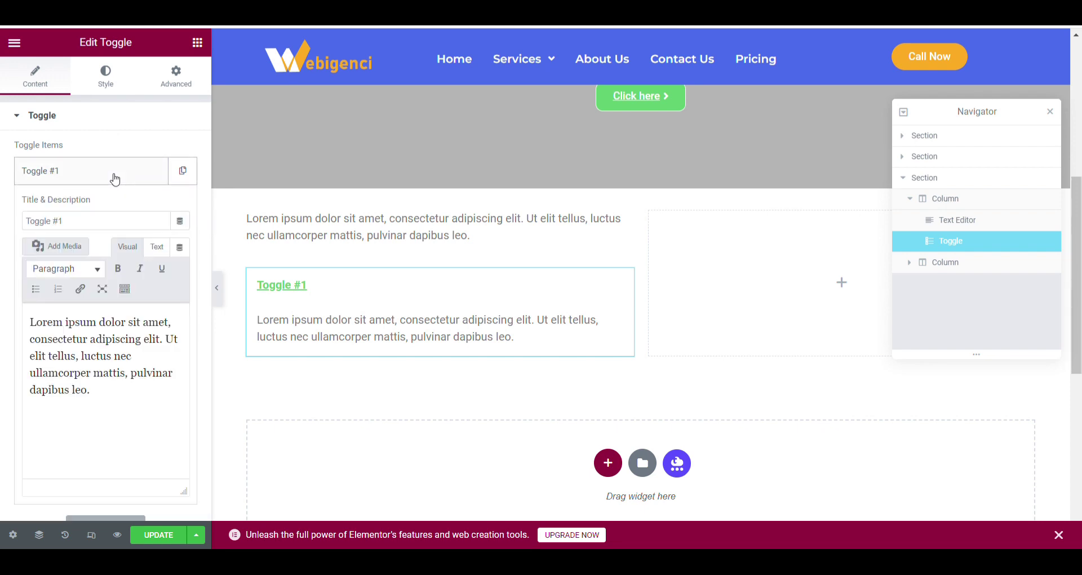
# Set the toggle's border width and space between to 0.
pyautogui.click(106, 84)
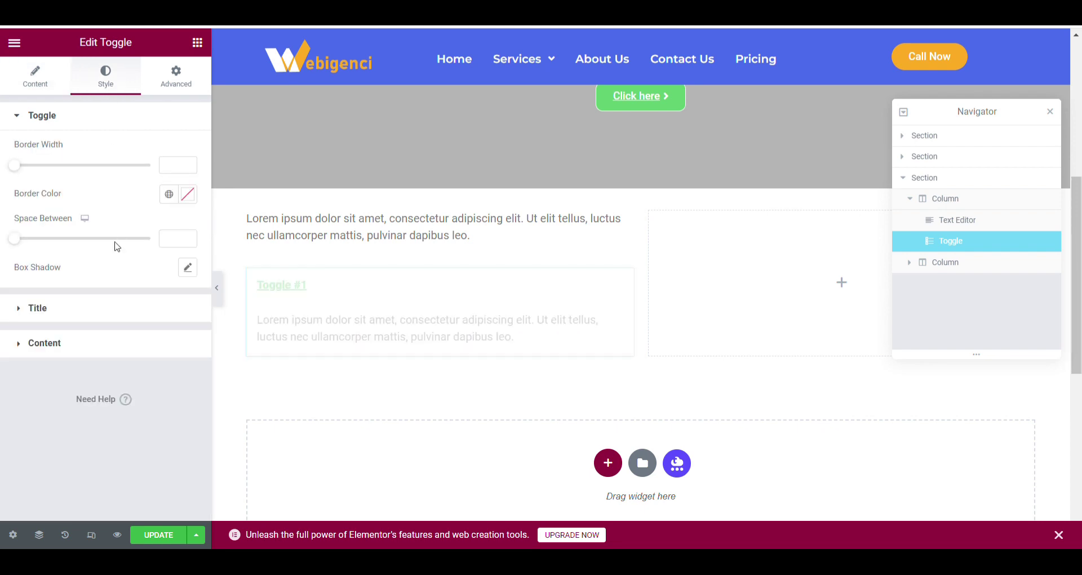
pyautogui.click(184, 169)
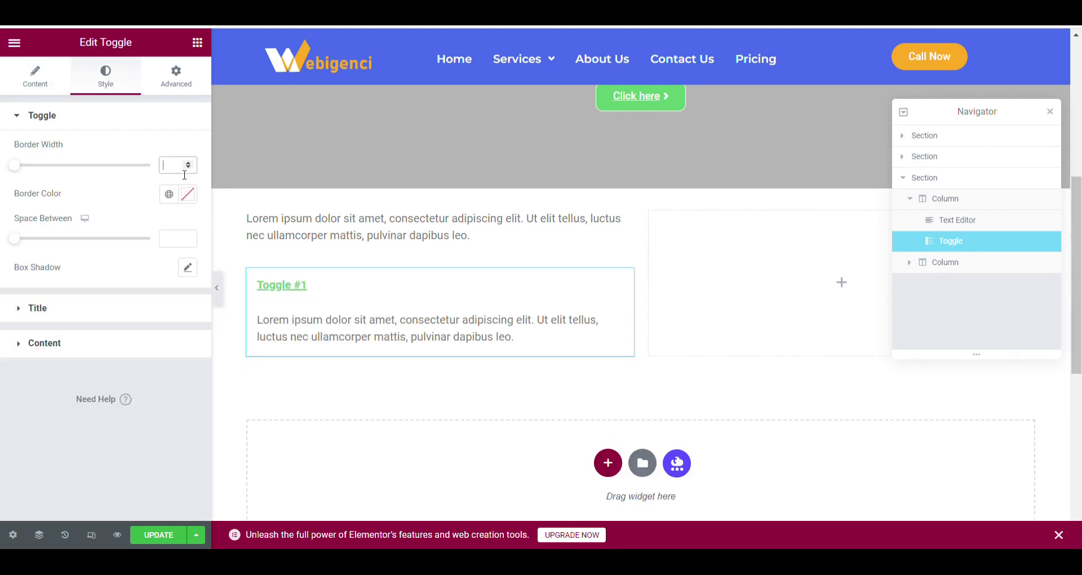
pyautogui.write('0')
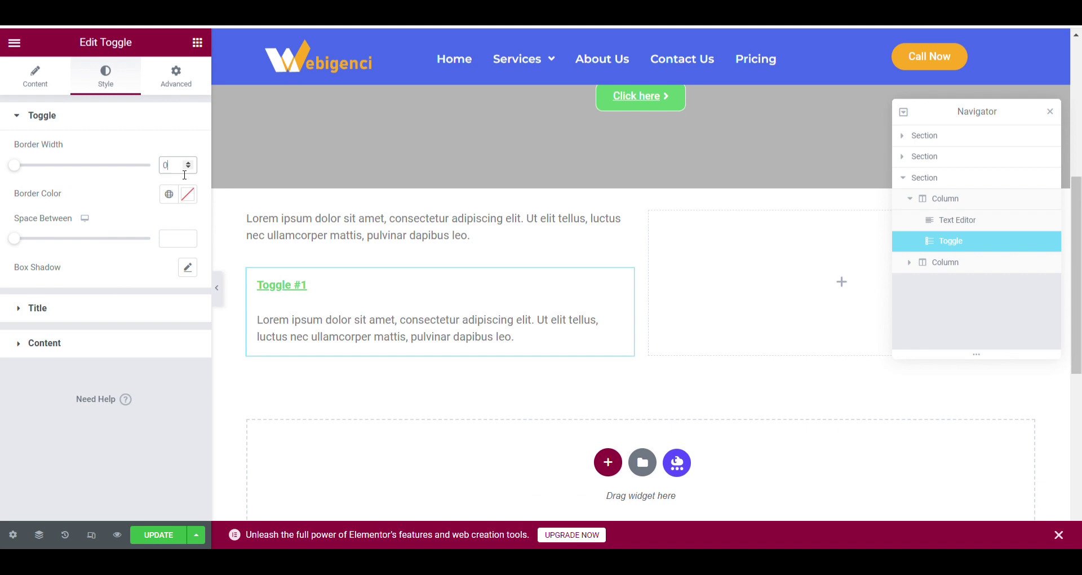
pyautogui.click(177, 247)
pyautogui.click(284, 295)
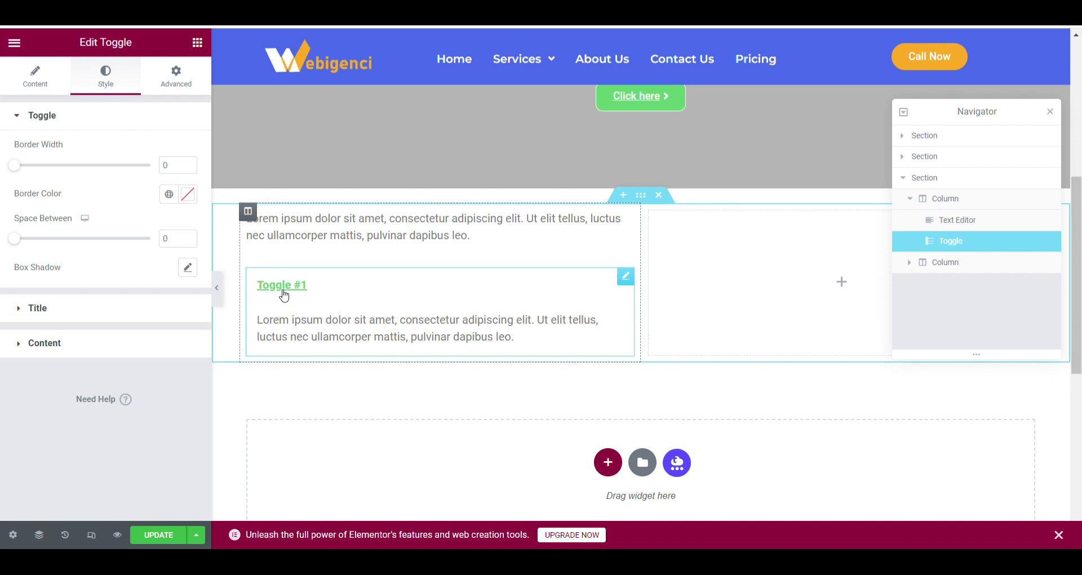
# Rename the toggle item's title to "Read More".
pyautogui.click(35, 89)
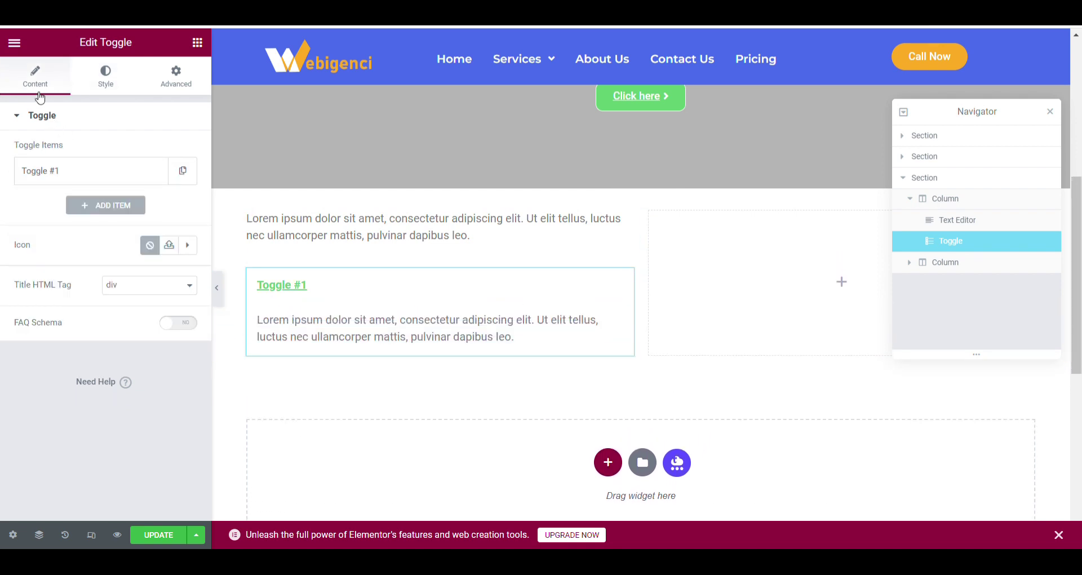
pyautogui.click(76, 177)
pyautogui.click(80, 228)
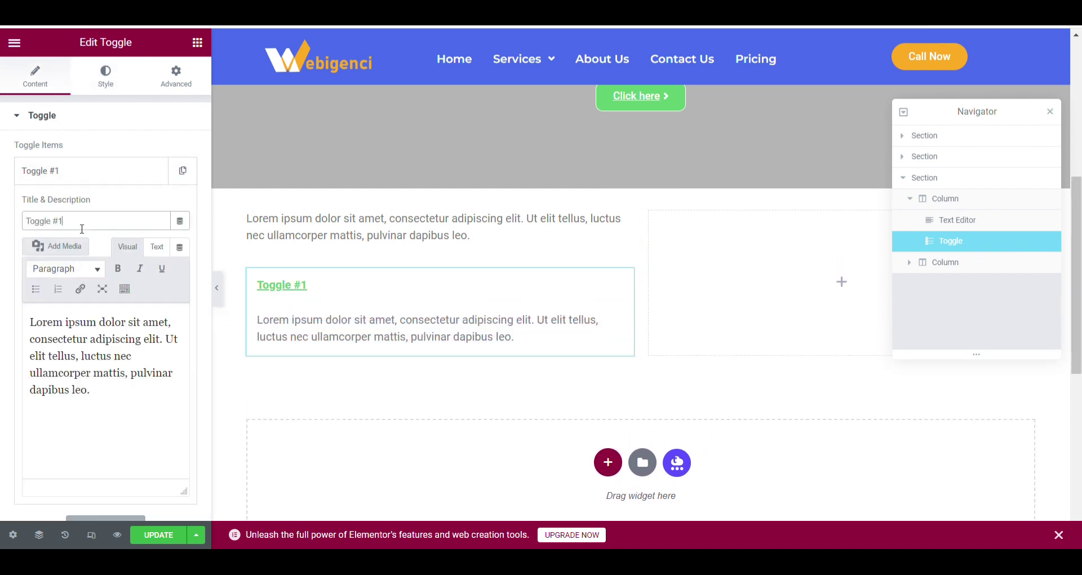
pyautogui.hotkey('ctrl', 'a')
pyautogui.press('BackSpace')
pyautogui.write('Read M')
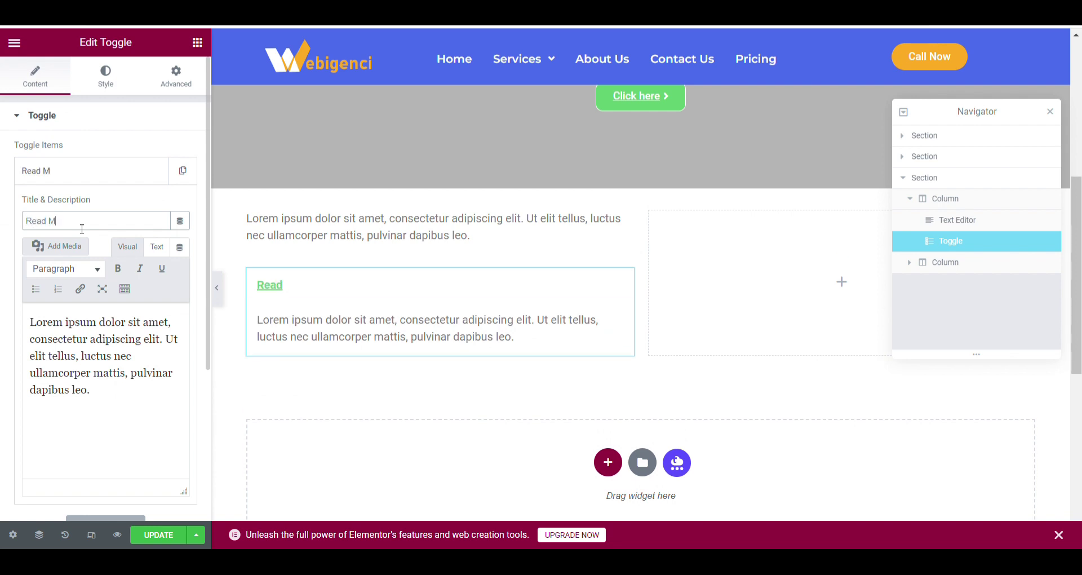
pyautogui.write('ore')
pyautogui.click(113, 103)
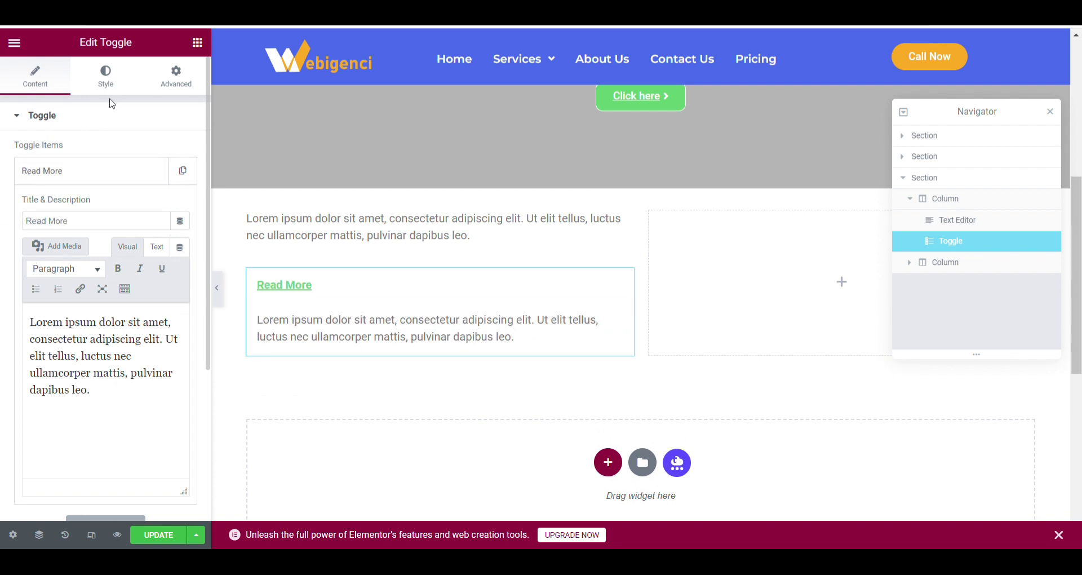
pyautogui.click(106, 76)
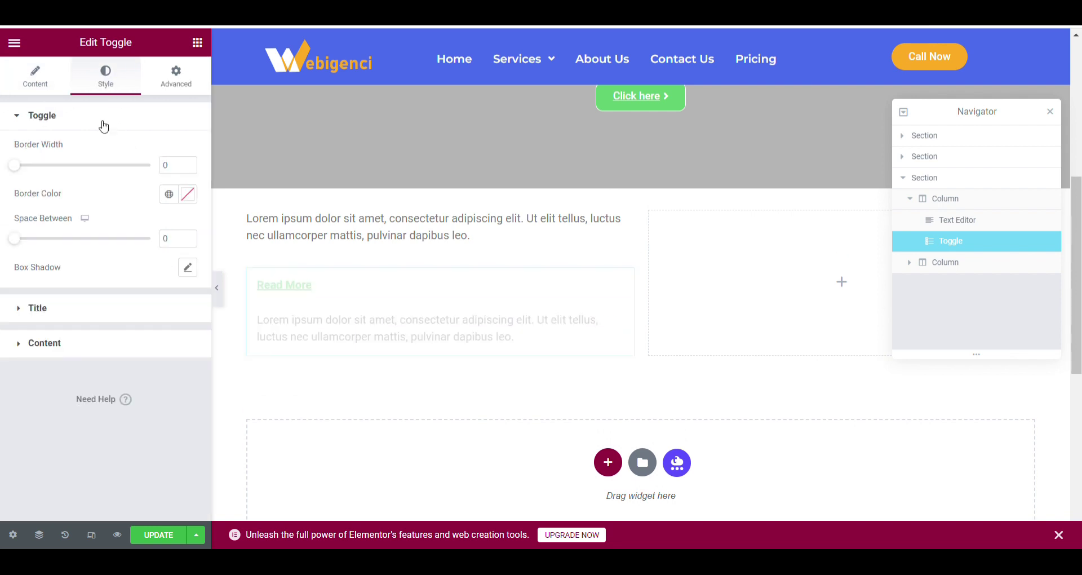
pyautogui.click(118, 313)
pyautogui.click(35, 75)
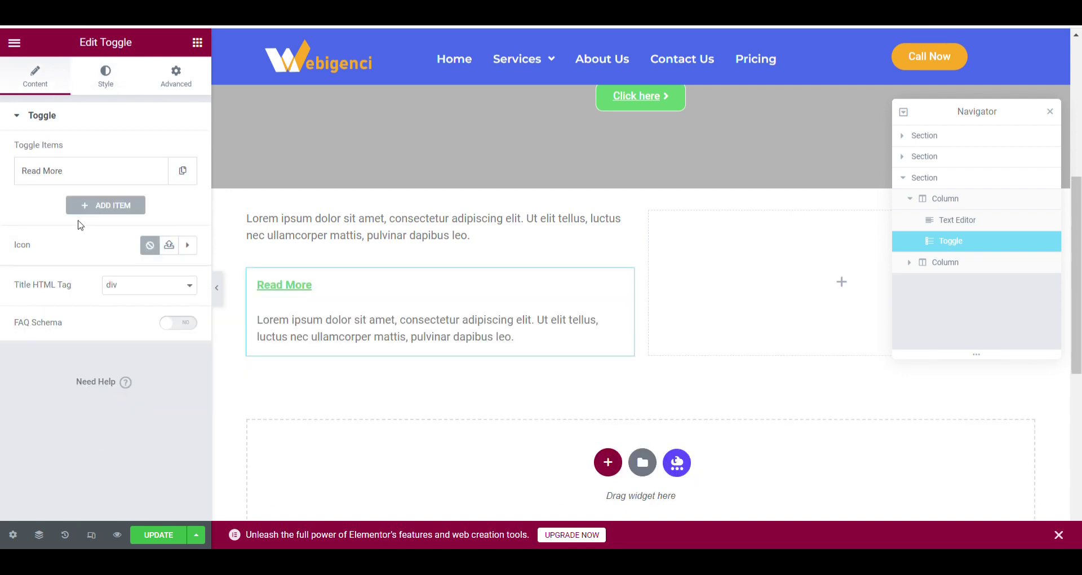
pyautogui.click(107, 71)
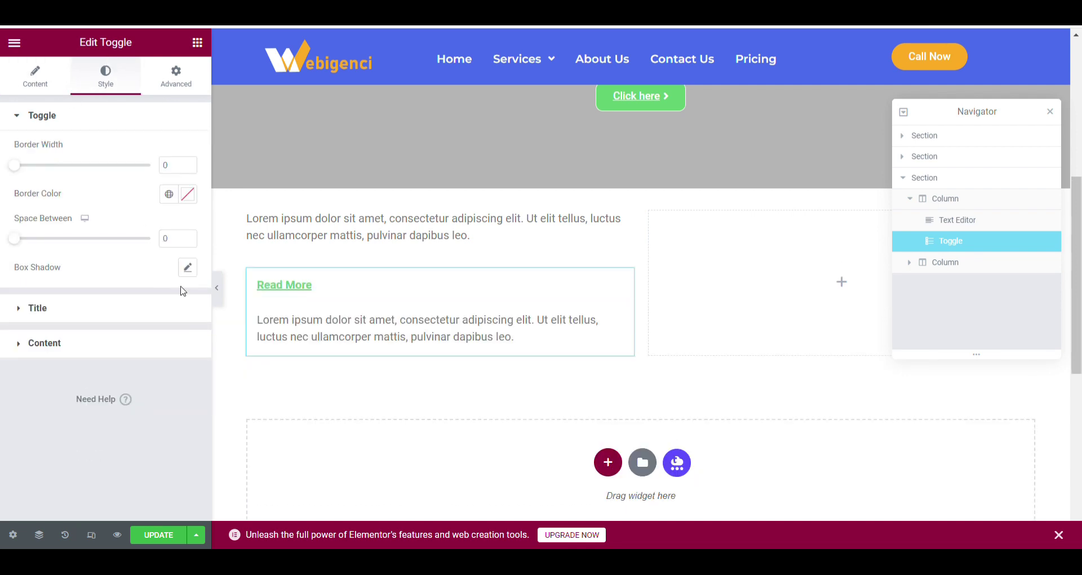
# Set the toggle title's color to #494949 and its active color to #343434.
pyautogui.click(167, 310)
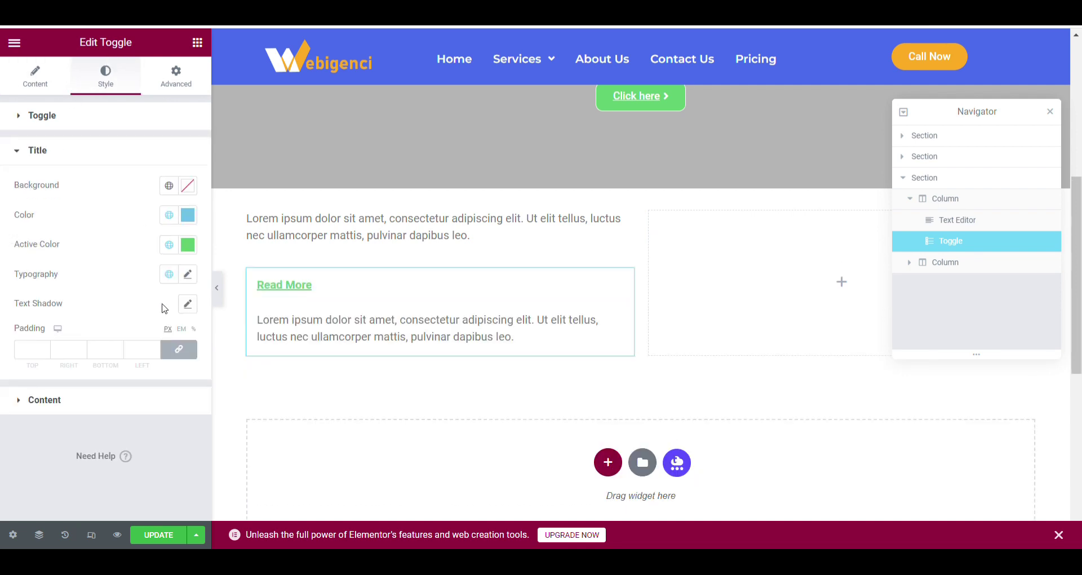
pyautogui.click(188, 215)
pyautogui.write('#494949')
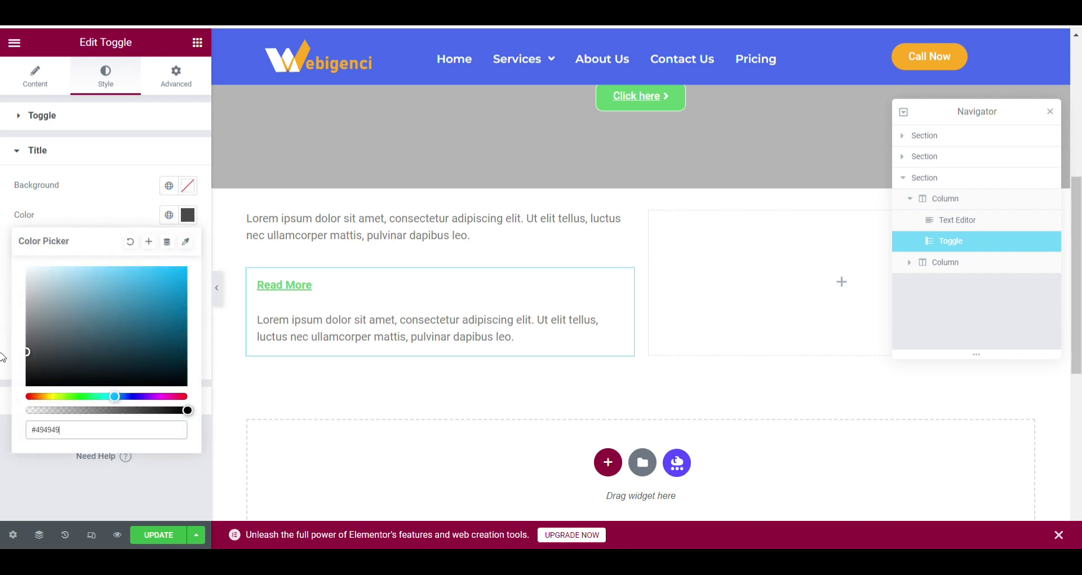
pyautogui.moveTo(101, 199); pyautogui.dragTo(202, 251)
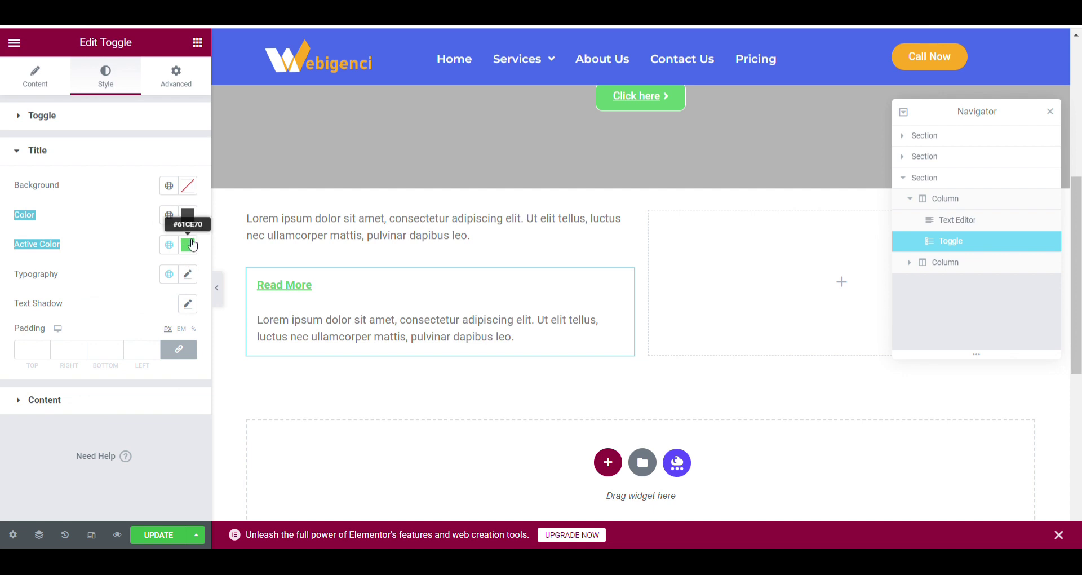
pyautogui.click(193, 251)
pyautogui.write('#494949')
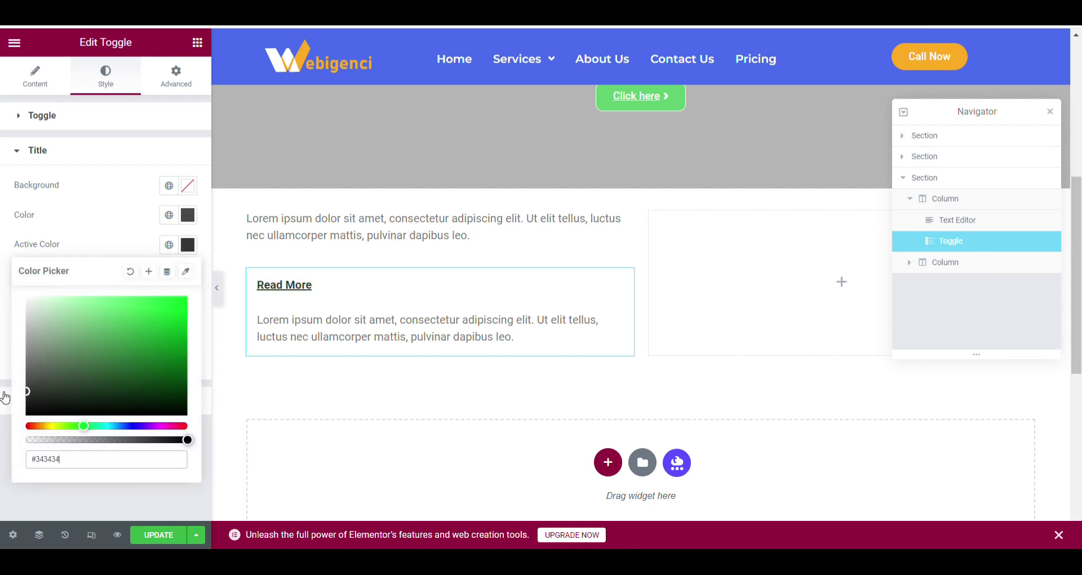
# Change both the toggle title's color and its active color to #7A7A7A.
pyautogui.click(177, 238)
pyautogui.click(189, 253)
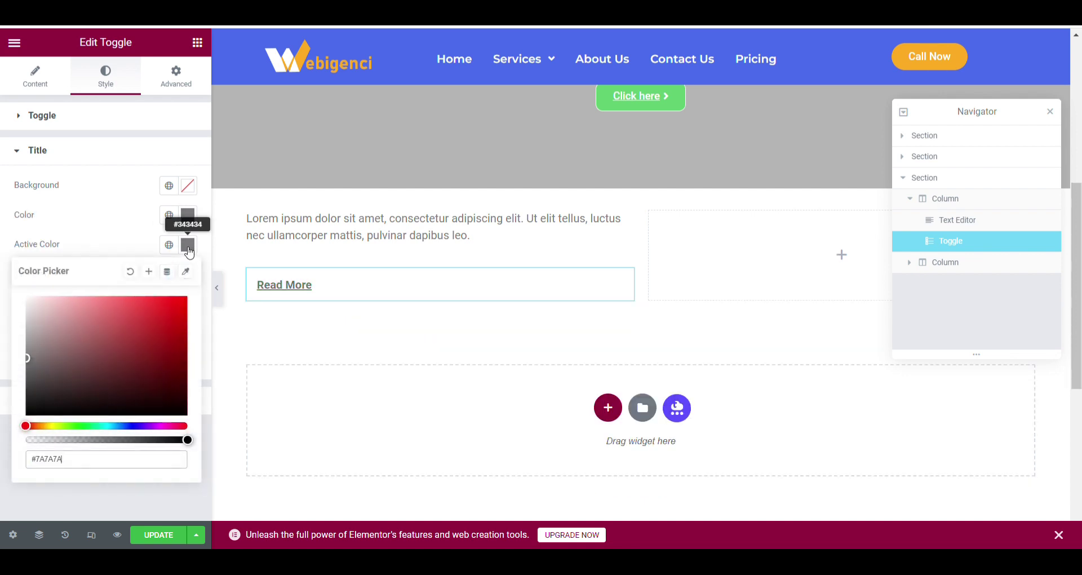
pyautogui.click(151, 276)
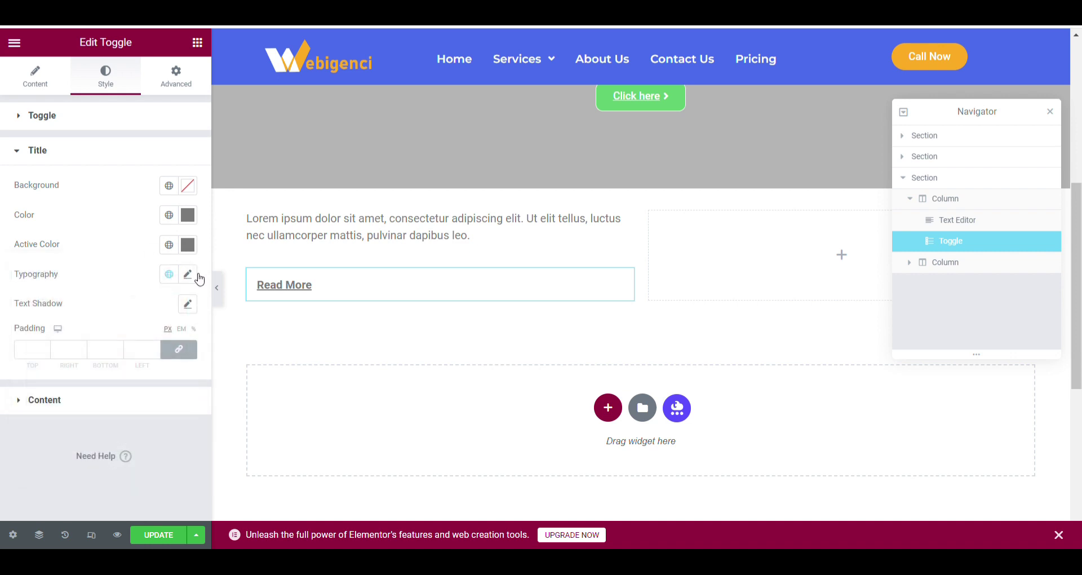
# Set the toggle title's typography size to 13 px.
pyautogui.click(197, 276)
pyautogui.scroll(-1, 152, 346)
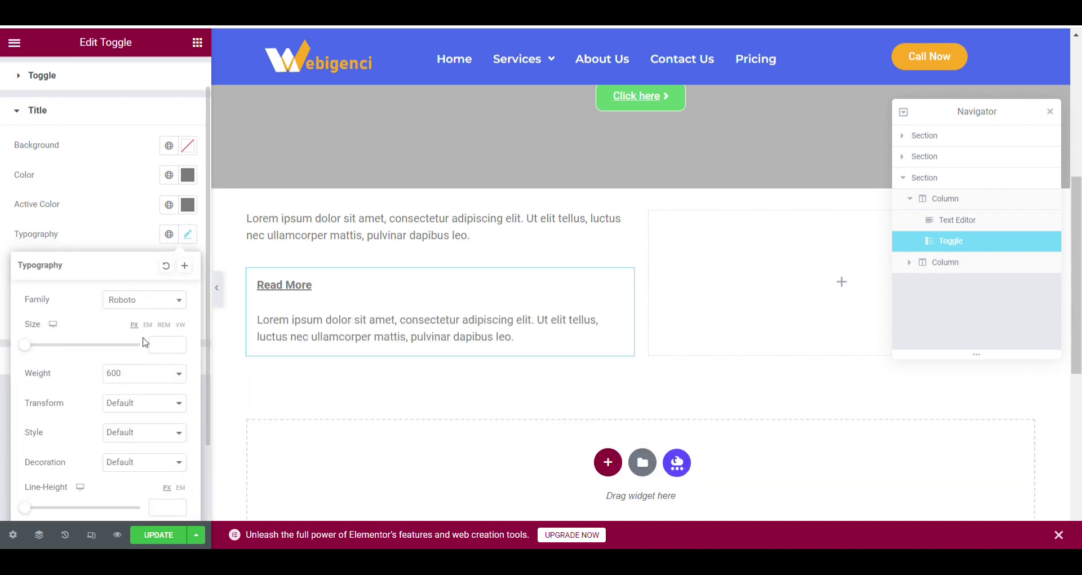
pyautogui.write('12')
pyautogui.press('BackSpace')
pyautogui.write('3')
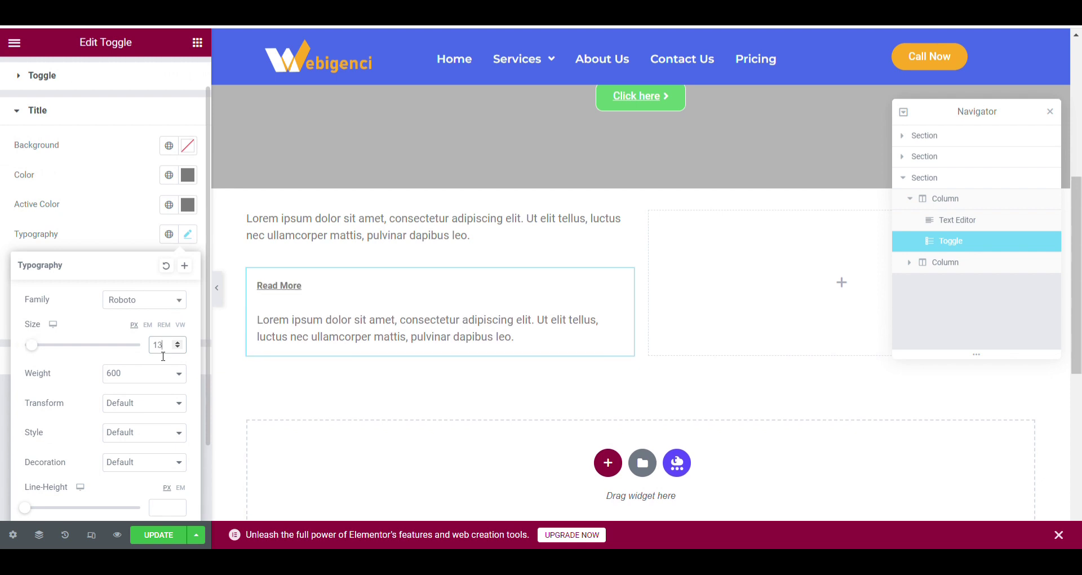
# Set the toggle title's font weight to 400 and its text decoration to None.
pyautogui.scroll(-1, 163, 356)
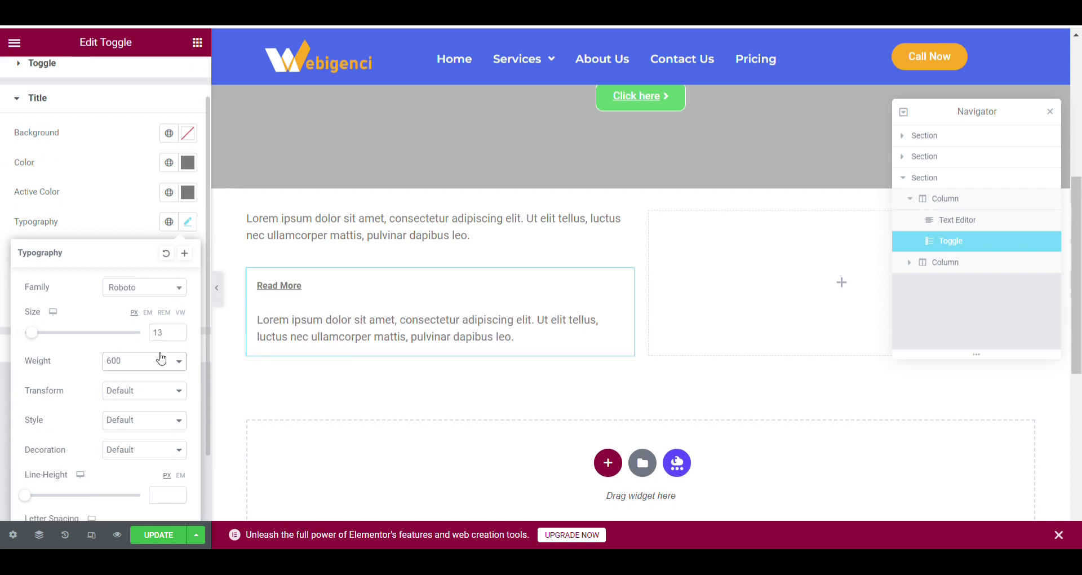
pyautogui.scroll(3, 133, 364)
pyautogui.scroll(-1, 143, 397)
pyautogui.scroll(-3, 143, 396)
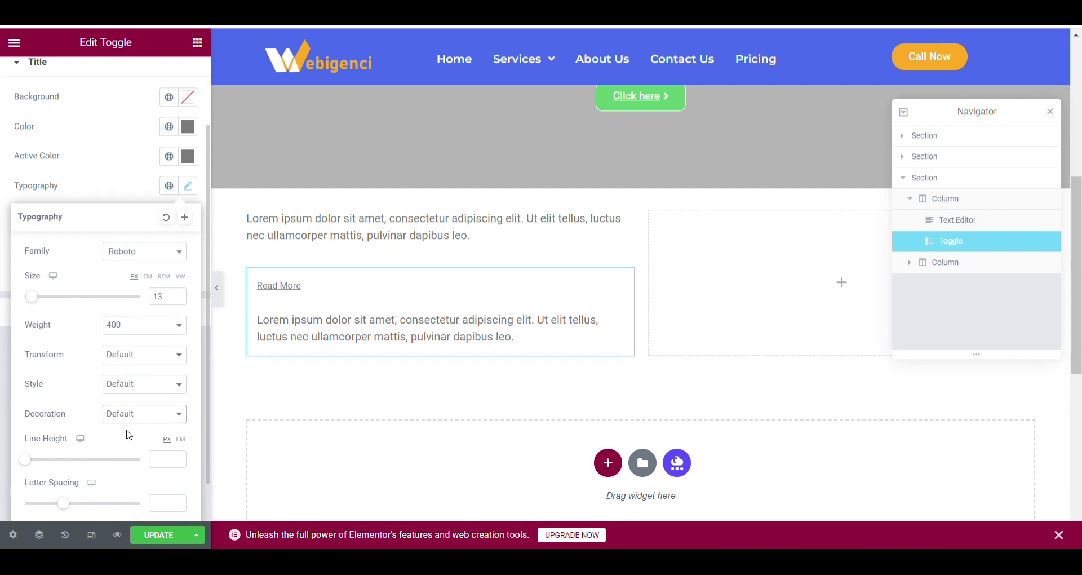
pyautogui.press('n')
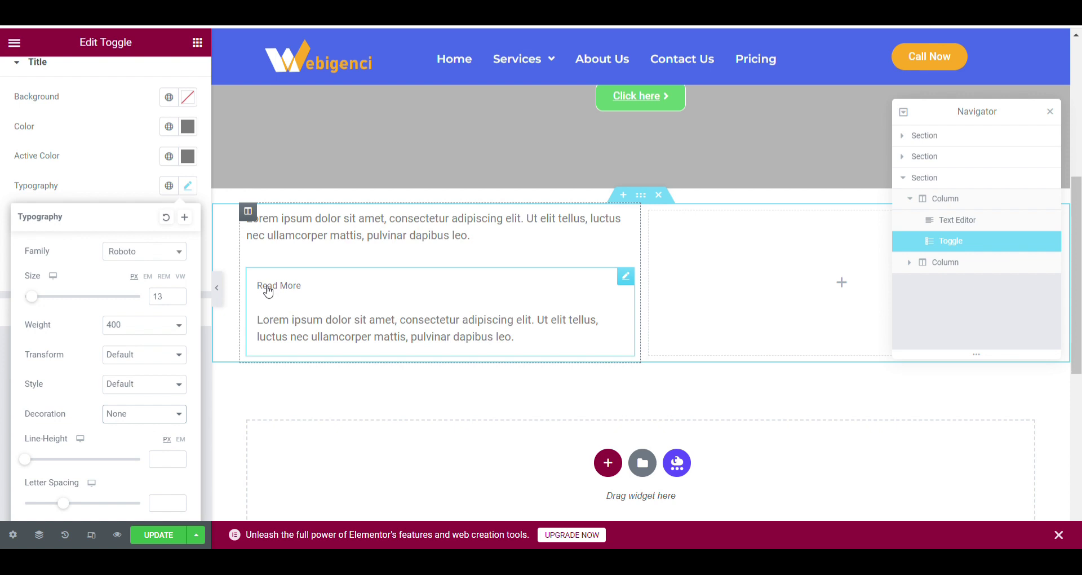
pyautogui.click(3, 179)
pyautogui.scroll(2, 134, 151)
# Unlink the margin and padding values of the Text Editor widget so each side is set to 0.
pyautogui.click(189, 72)
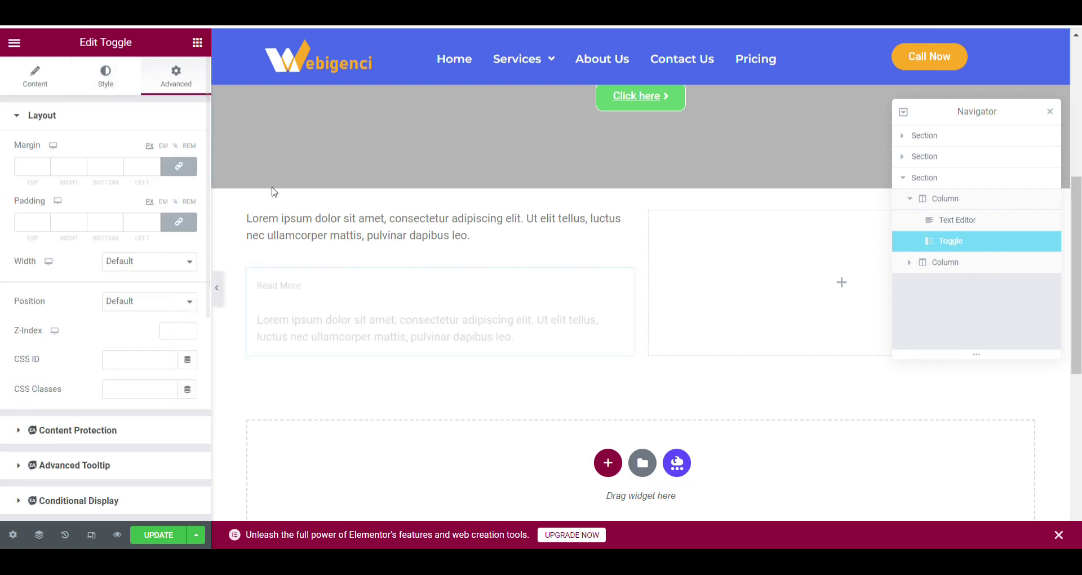
pyautogui.click(255, 214)
pyautogui.click(196, 79)
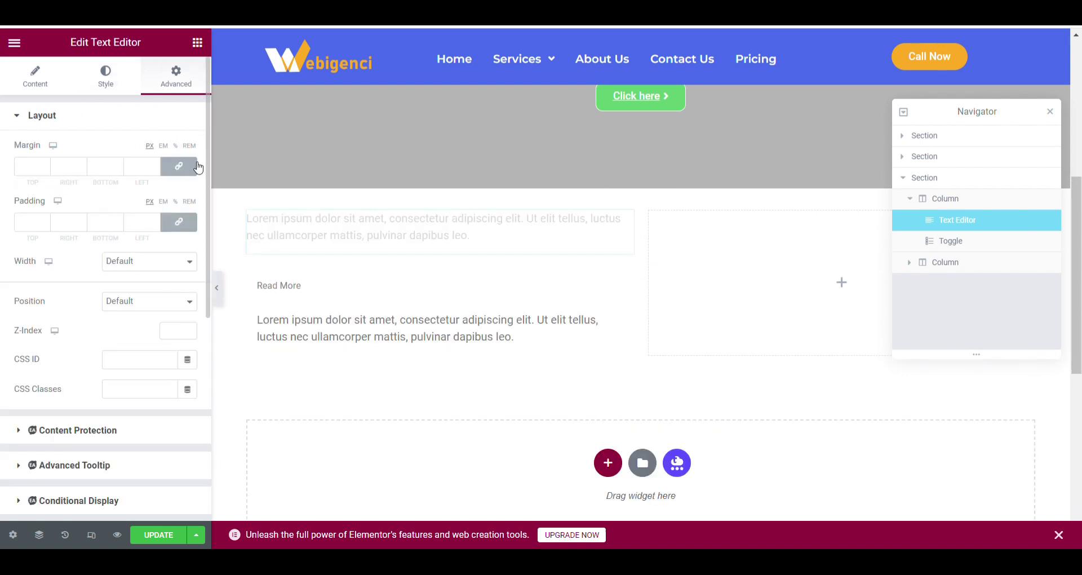
pyautogui.click(179, 166)
pyautogui.click(179, 222)
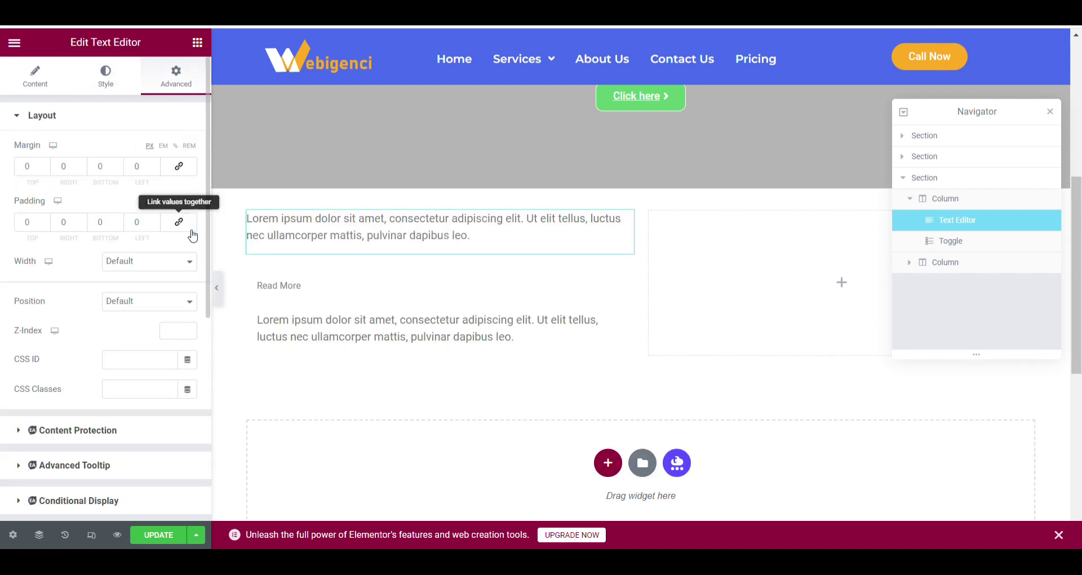
# Unlink the Toggle widget's margin and padding with 0 on every side, and collapse the Read More item.
pyautogui.click(270, 291)
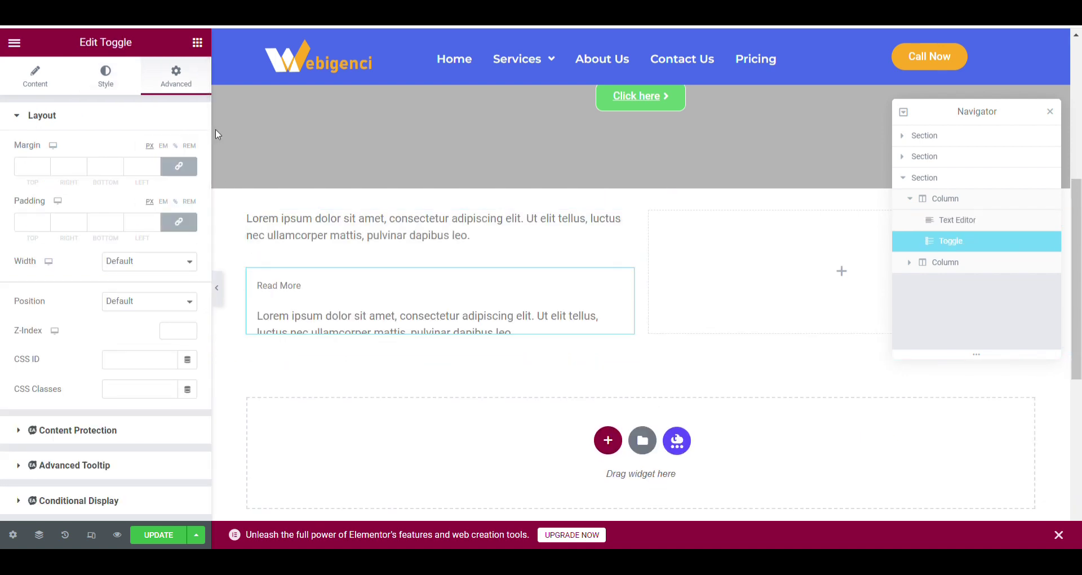
pyautogui.click(189, 166)
pyautogui.click(304, 298)
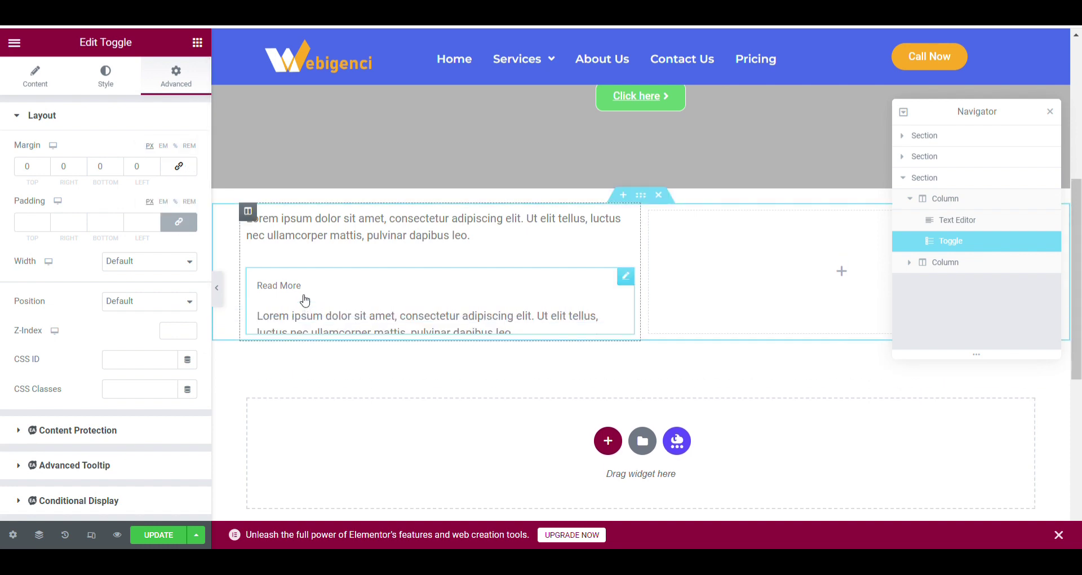
pyautogui.click(190, 232)
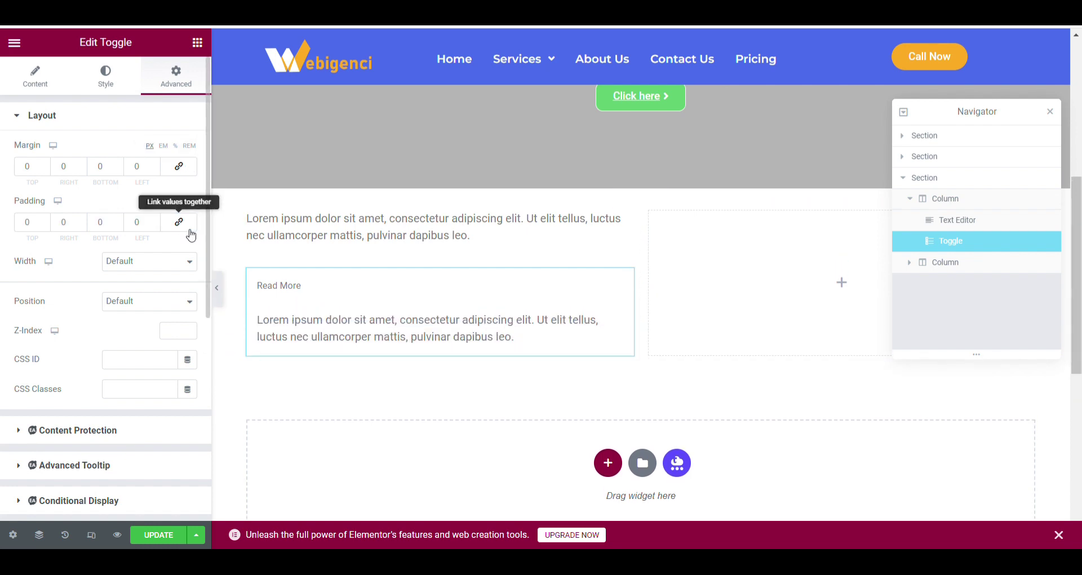
pyautogui.click(283, 286)
# Unlink the padding of the toggle's title and set it to 0 on all sides.
pyautogui.click(107, 72)
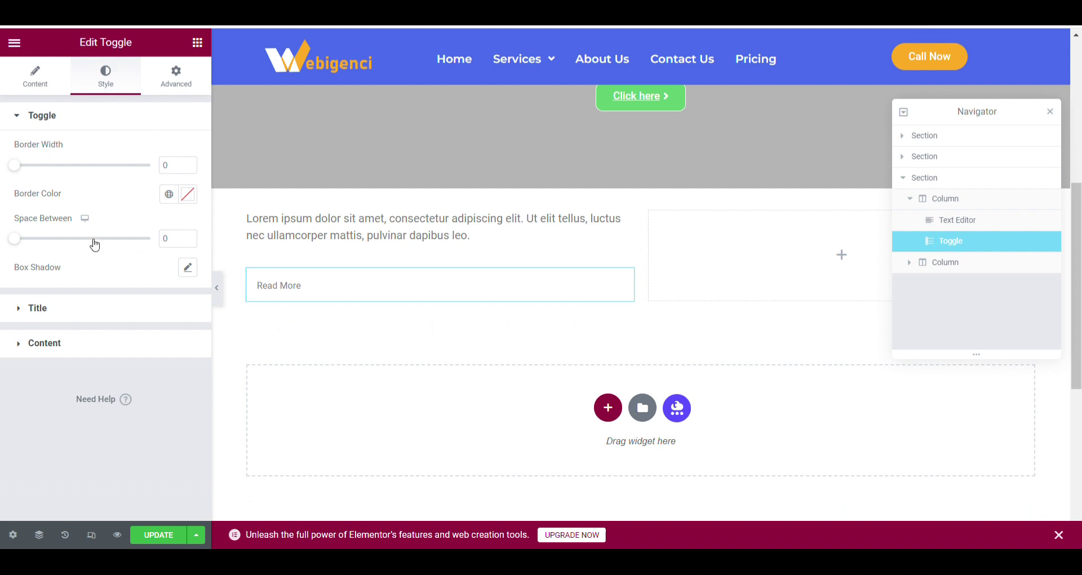
pyautogui.click(63, 304)
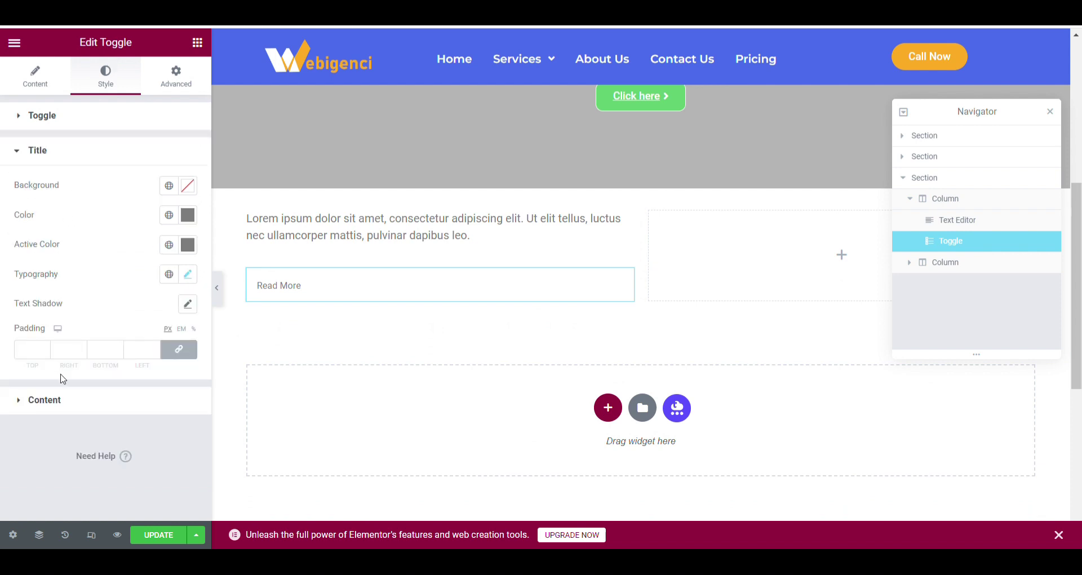
pyautogui.click(178, 349)
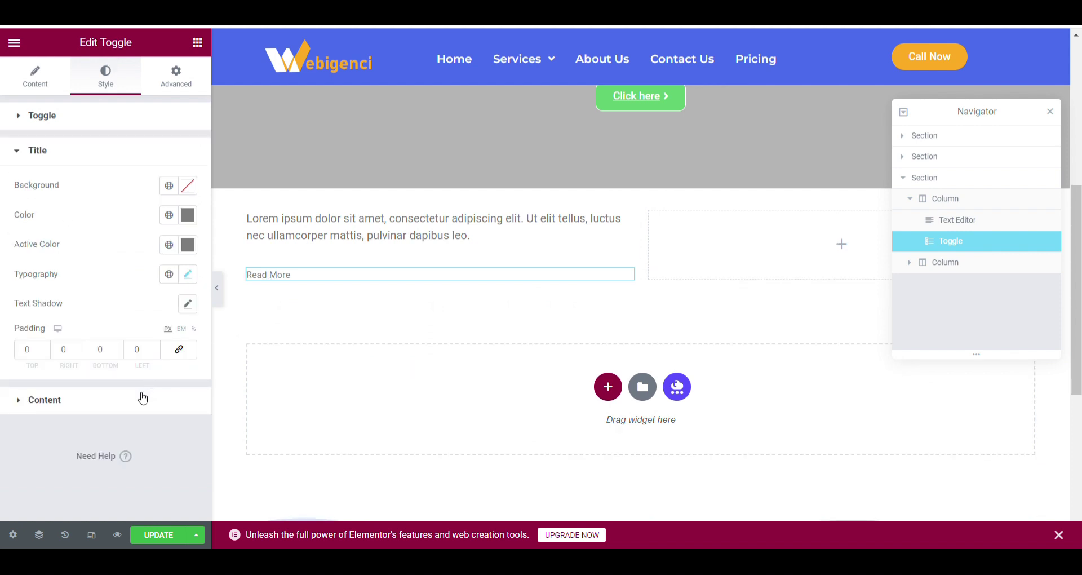
# Set the Text Editor widget's bottom margin to -30 px to pull the Read More title up to the paragraph.
pyautogui.click(191, 79)
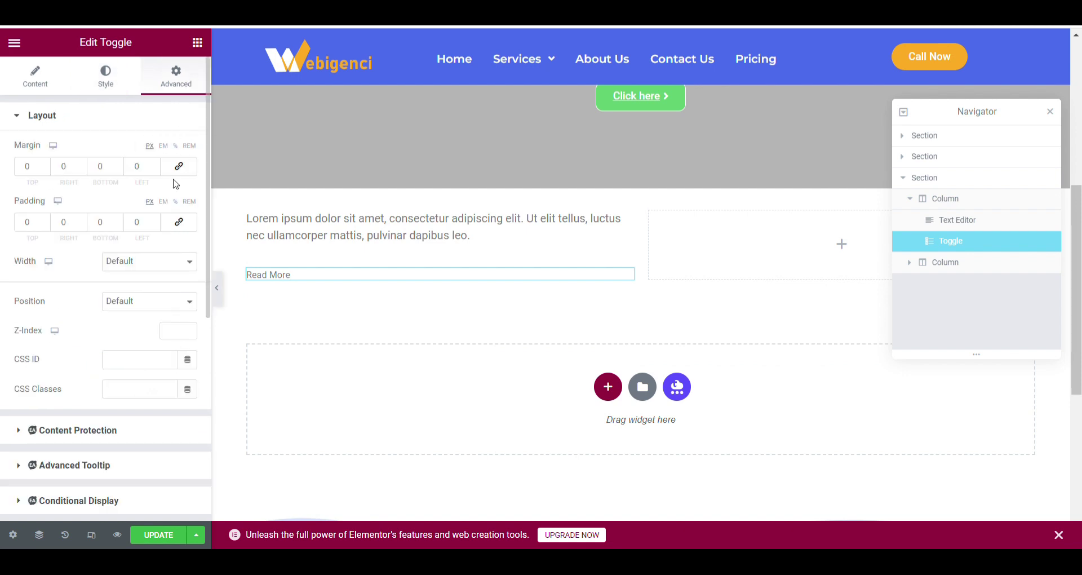
pyautogui.click(622, 217)
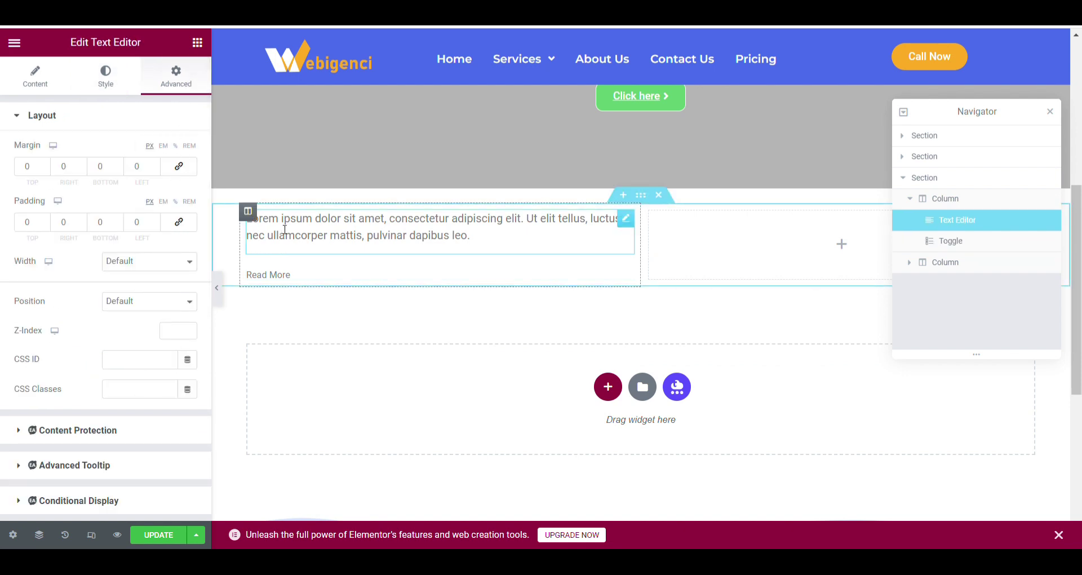
pyautogui.click(118, 169)
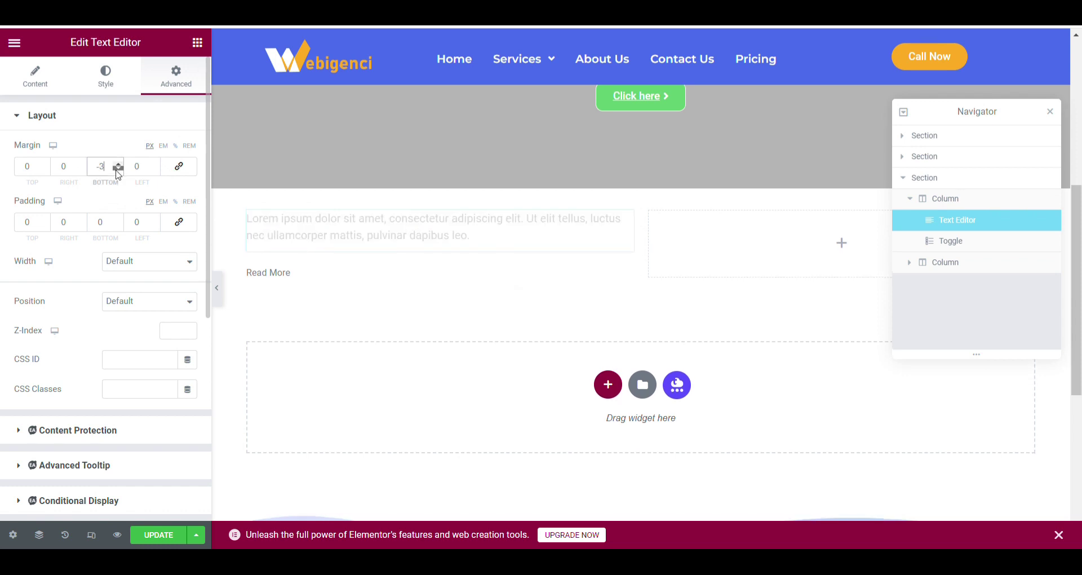
pyautogui.click(118, 170)
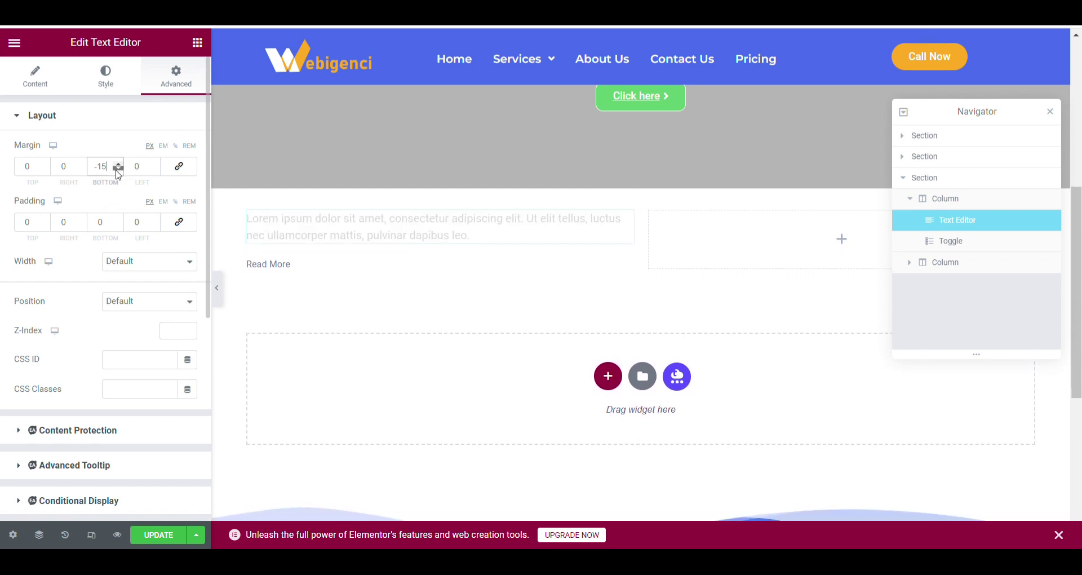
pyautogui.click(118, 169)
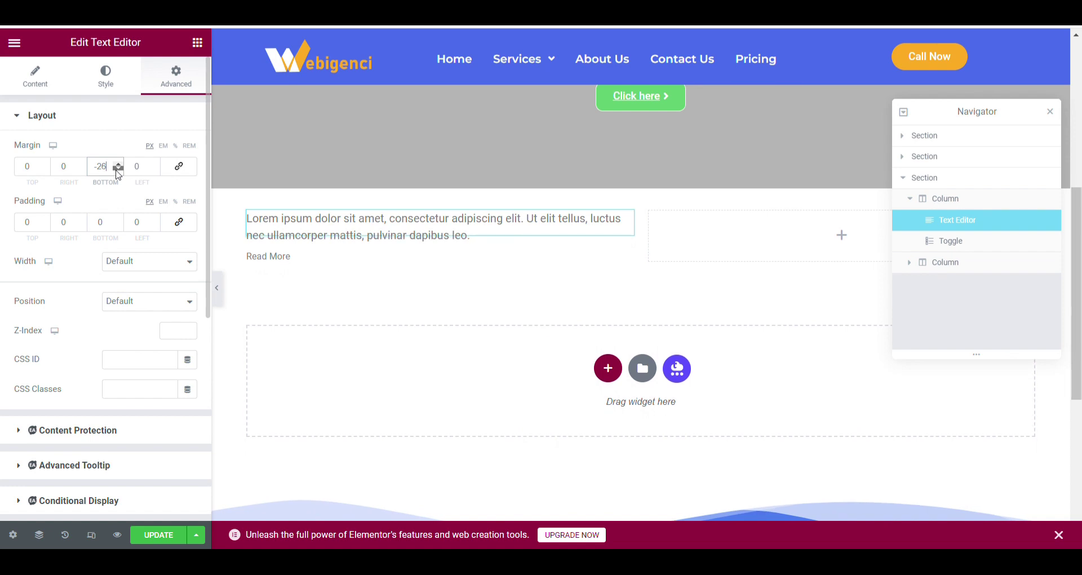
pyautogui.click(117, 169)
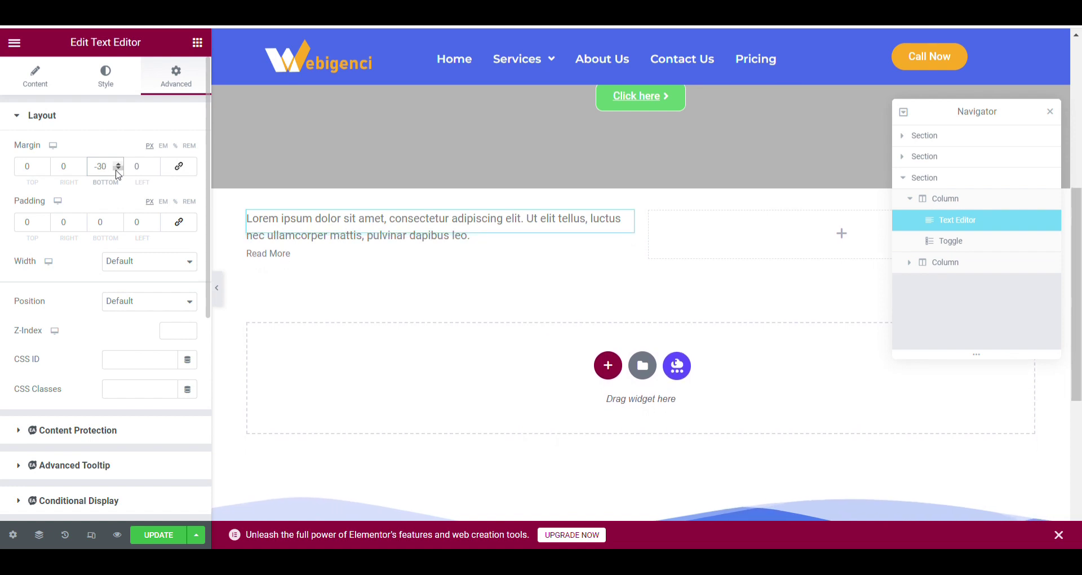
# Expand the Read More item and set the toggle content's padding to 0 on all sides.
pyautogui.click(278, 263)
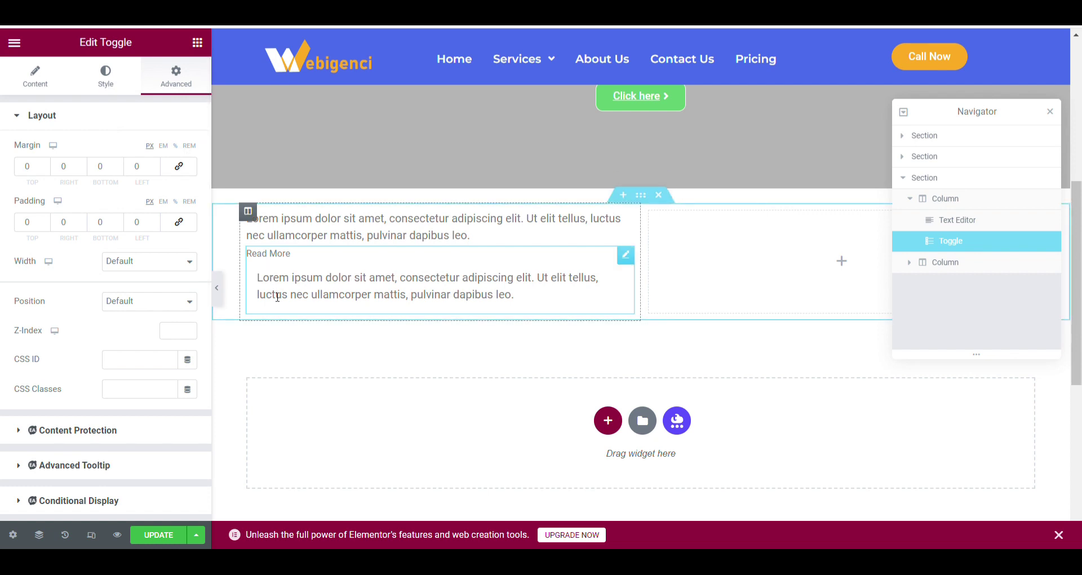
pyautogui.click(106, 84)
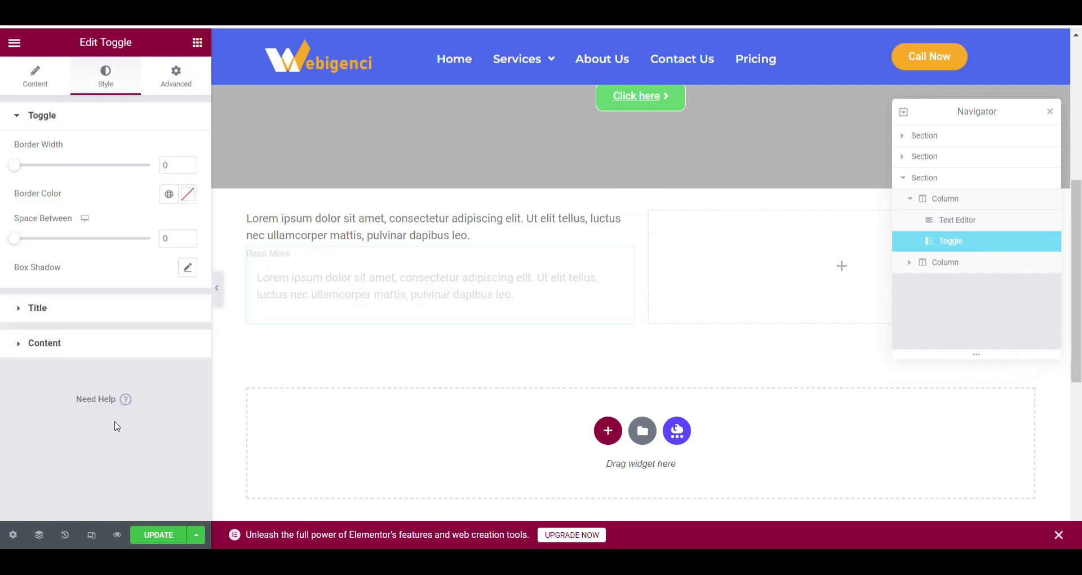
pyautogui.click(93, 354)
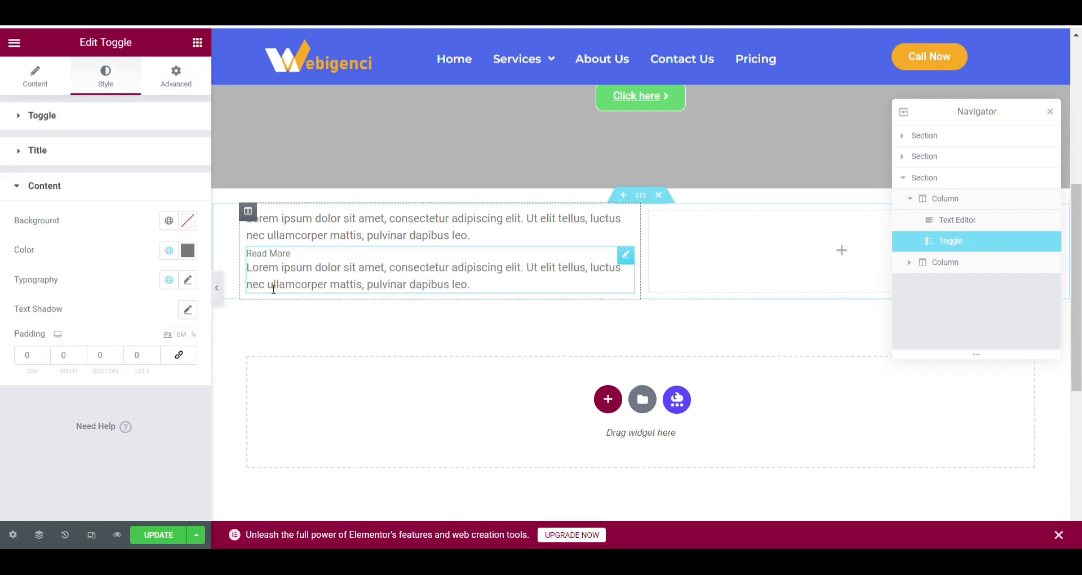
# Test the Read More toggle by collapsing and expanding its content several times, and return to the toggle's style settings.
pyautogui.click(271, 259)
pyautogui.click(271, 259)
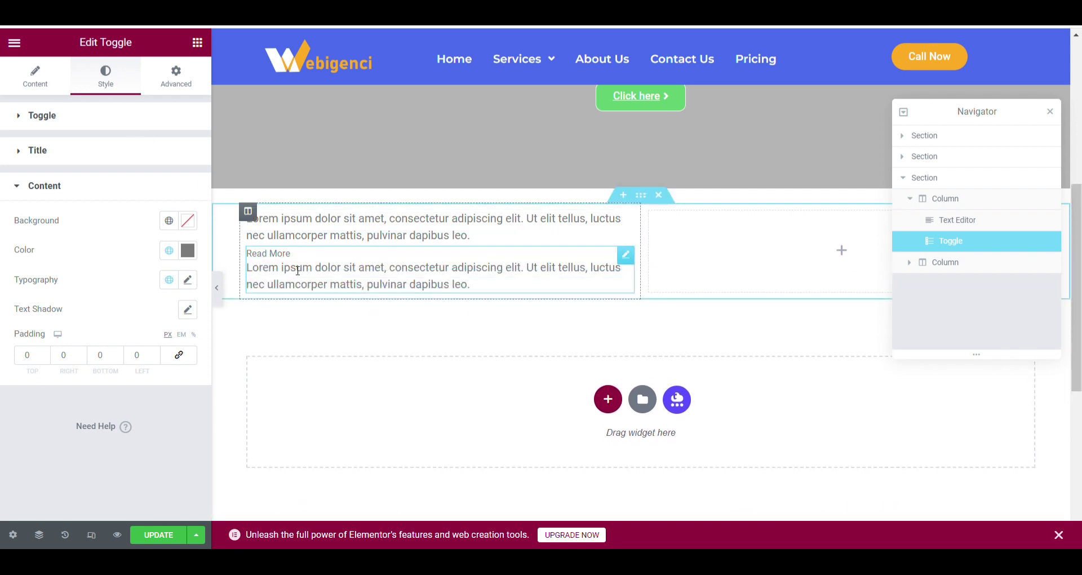
pyautogui.doubleClick(278, 253)
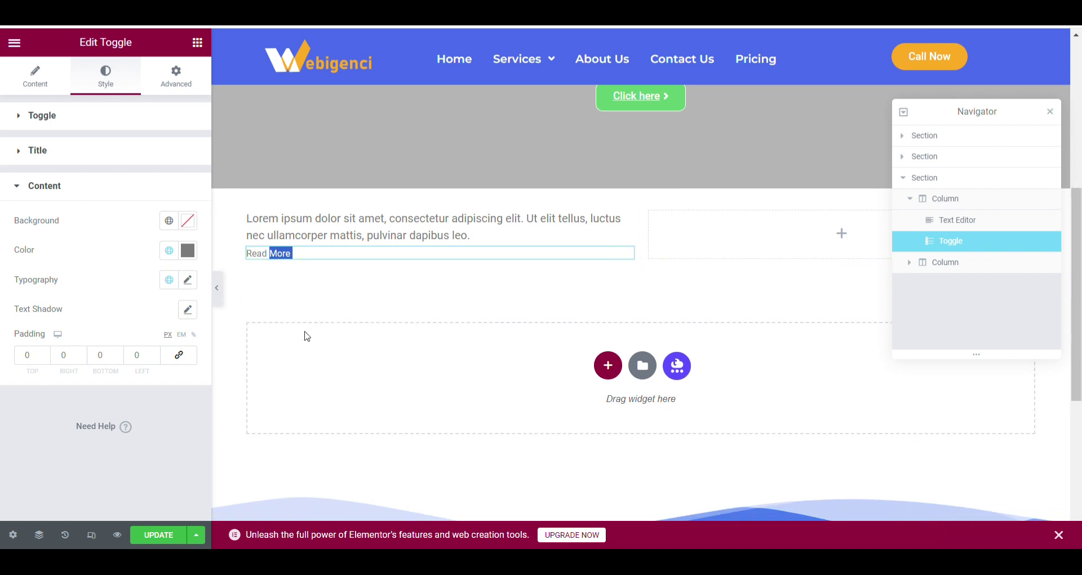
pyautogui.click(277, 255)
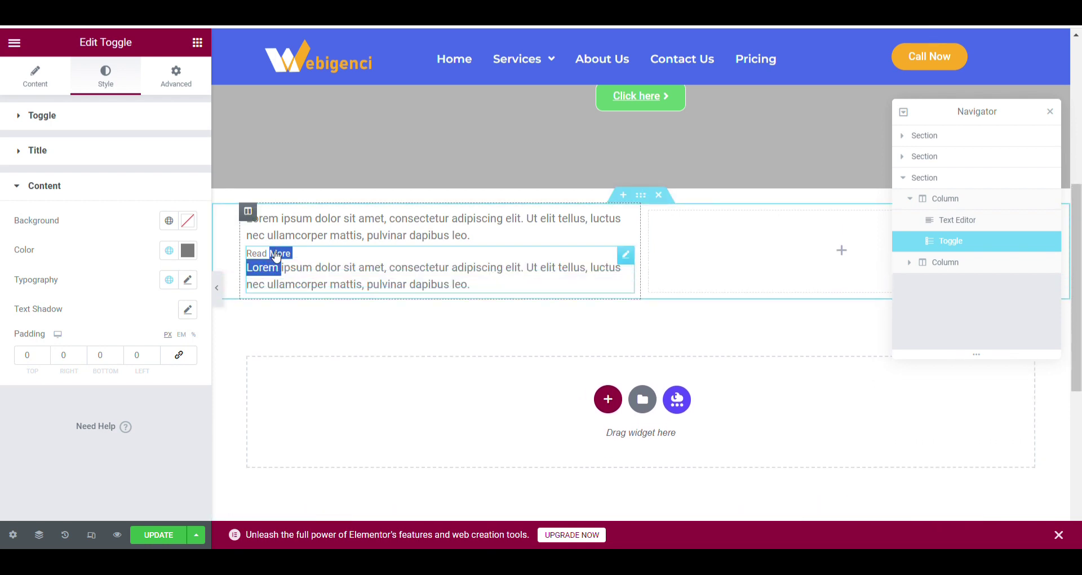
pyautogui.click(276, 256)
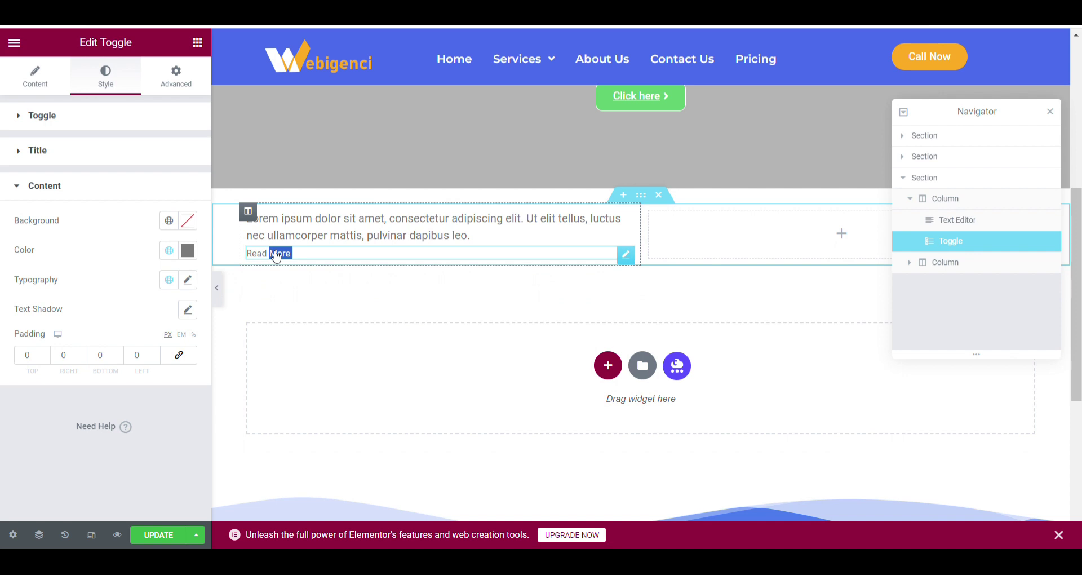
pyautogui.click(55, 90)
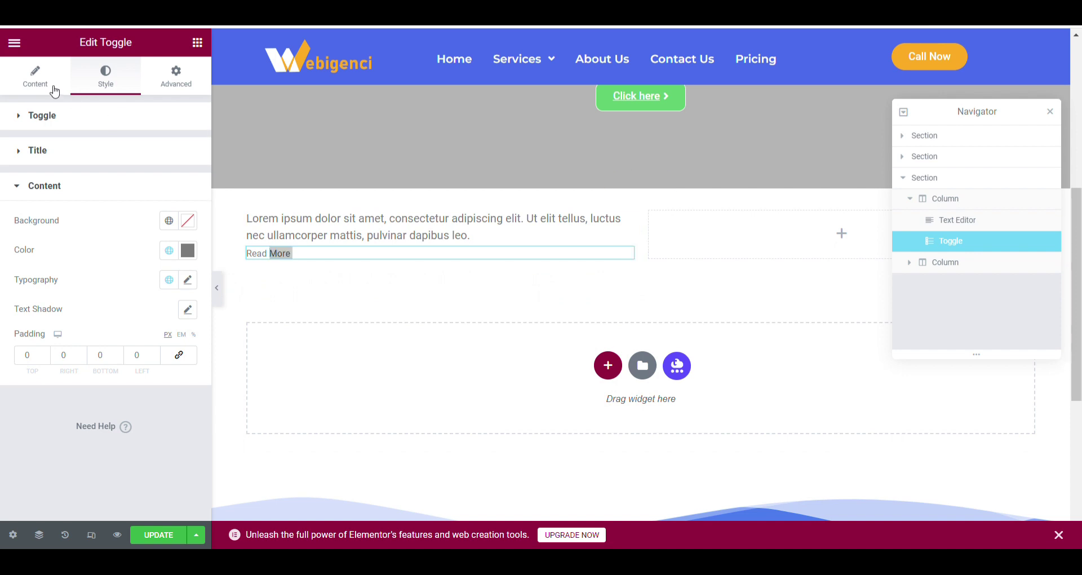
pyautogui.click(105, 84)
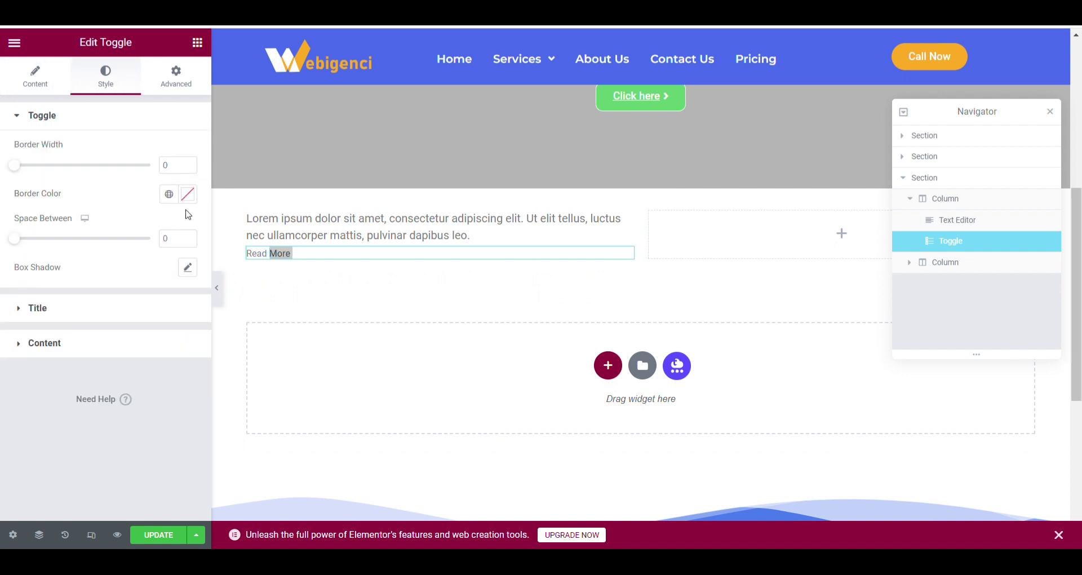
# Set the toggle title's normal color to black.
pyautogui.click(103, 308)
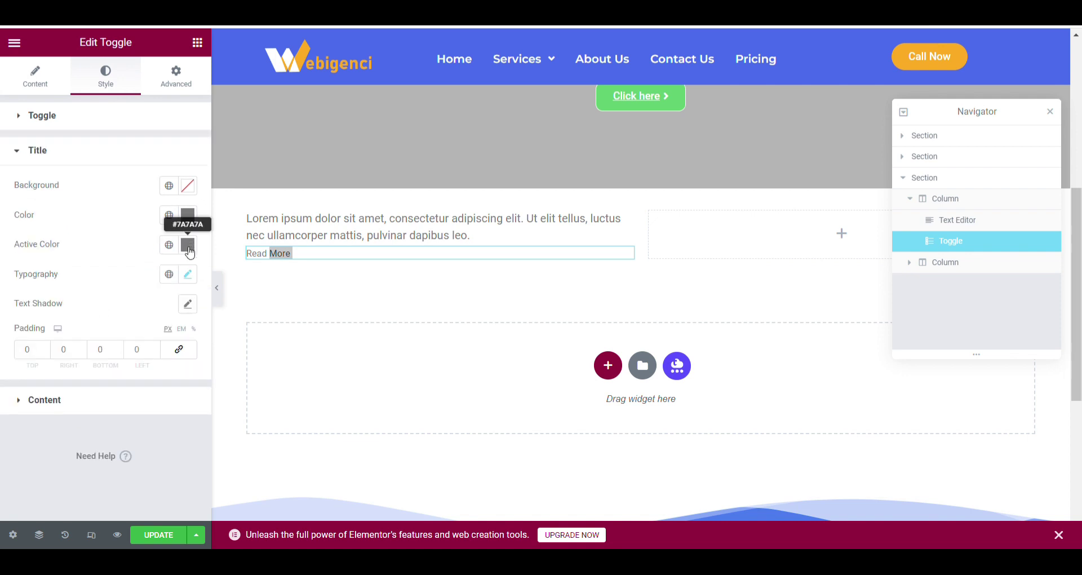
pyautogui.click(192, 224)
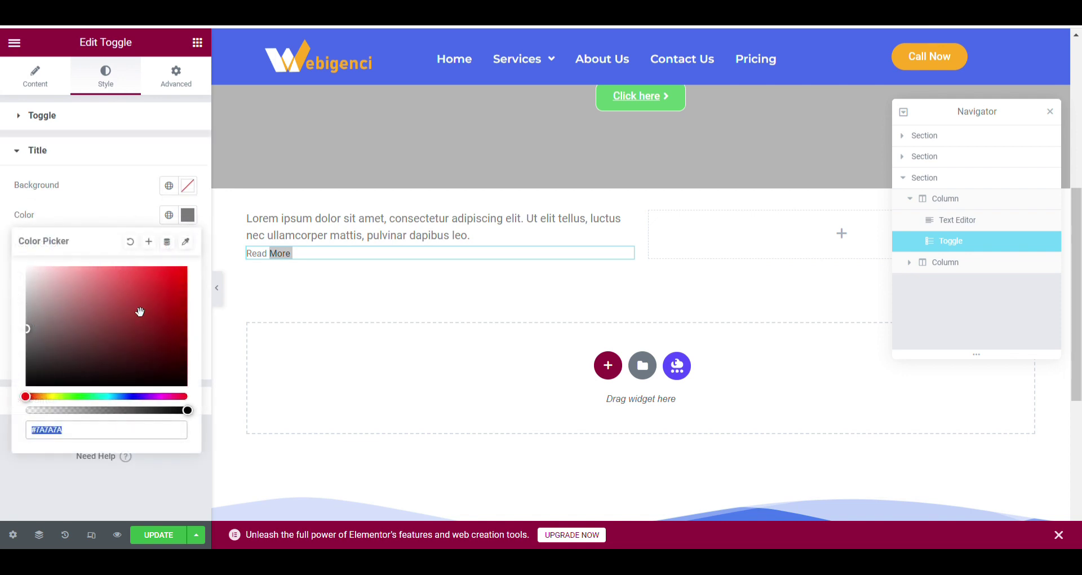
pyautogui.click(27, 385)
pyautogui.click(5, 401)
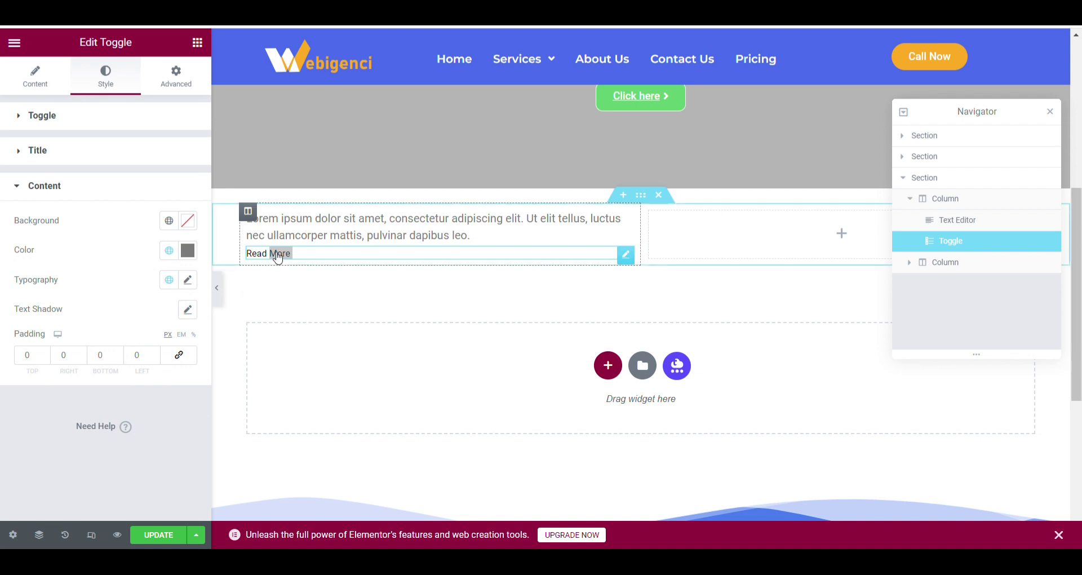
pyautogui.click(189, 285)
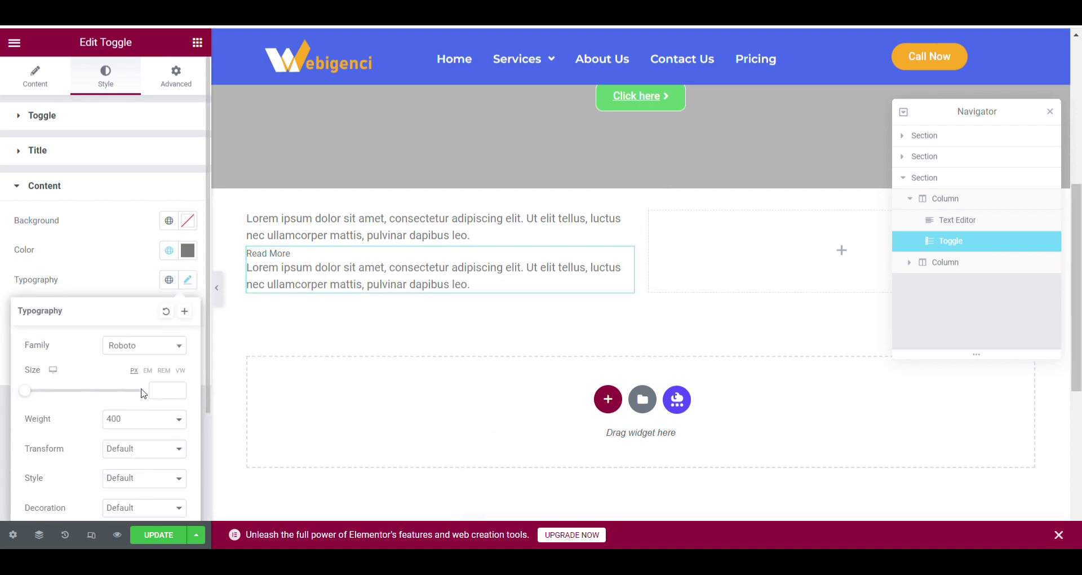
pyautogui.scroll(-3, 150, 361)
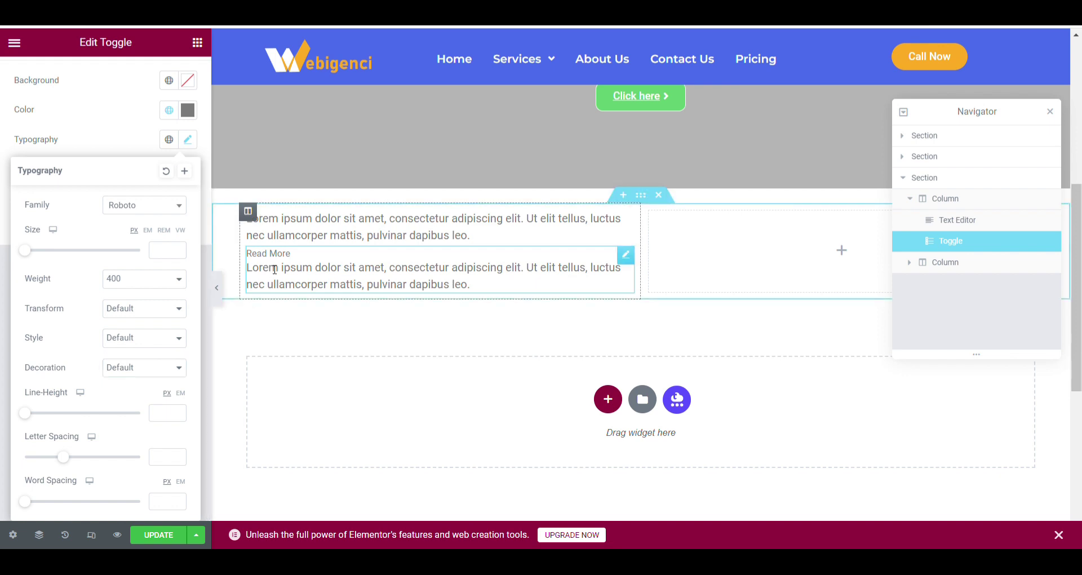
pyautogui.click(624, 254)
pyautogui.scroll(3, 89, 187)
# Set the toggle title's text decoration to Underline and test Read More by collapsing and expanding its content.
pyautogui.click(128, 151)
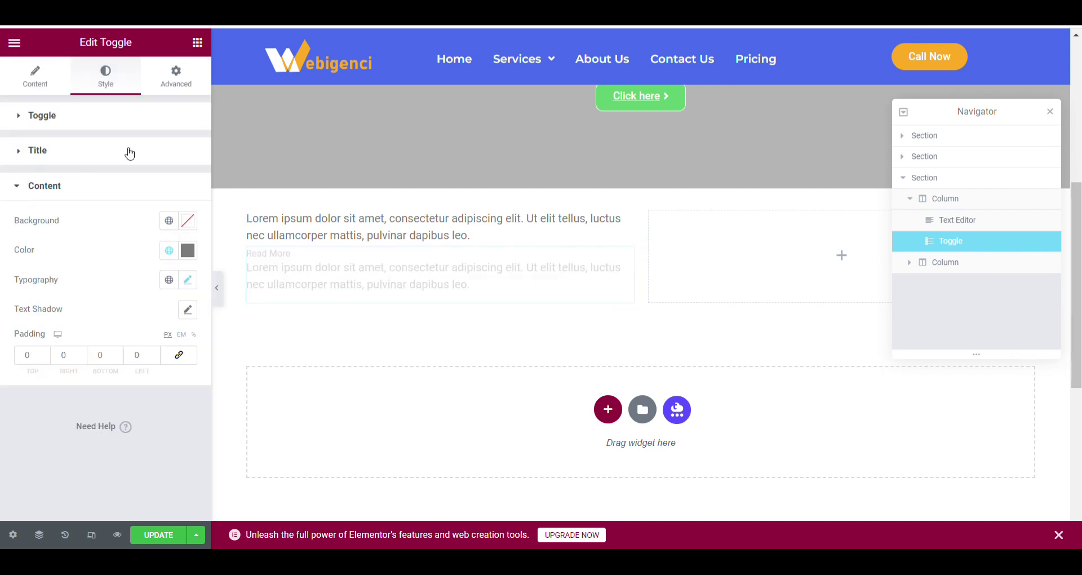
pyautogui.click(192, 284)
pyautogui.scroll(-1, 164, 380)
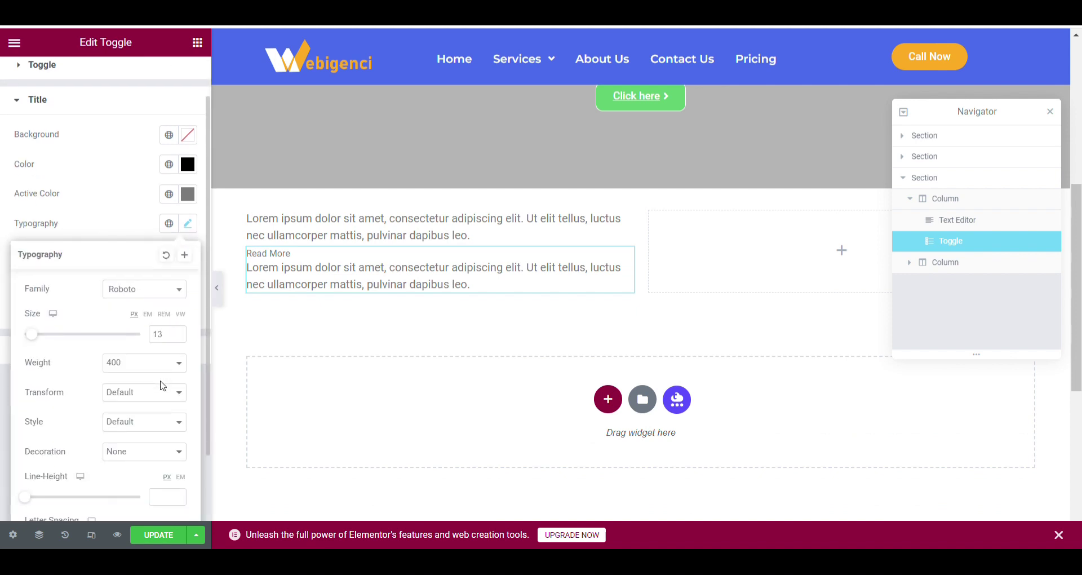
pyautogui.click(128, 478)
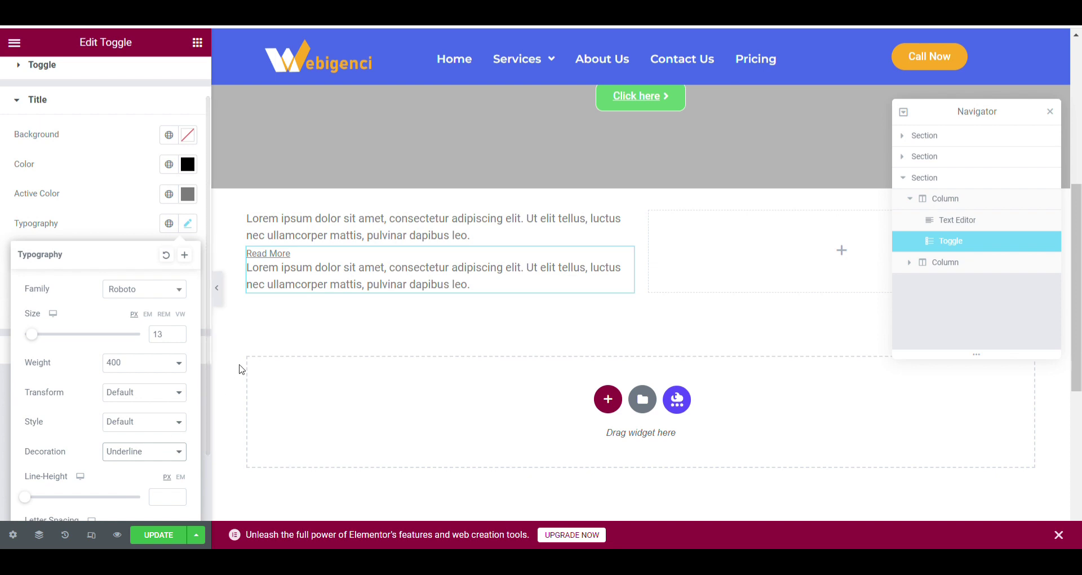
pyautogui.click(268, 254)
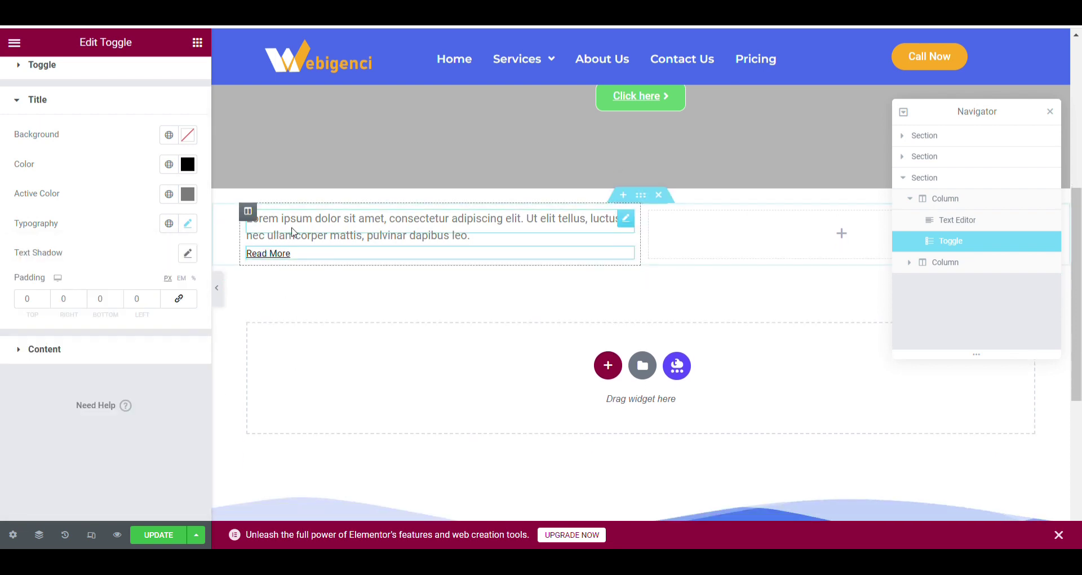
pyautogui.click(314, 253)
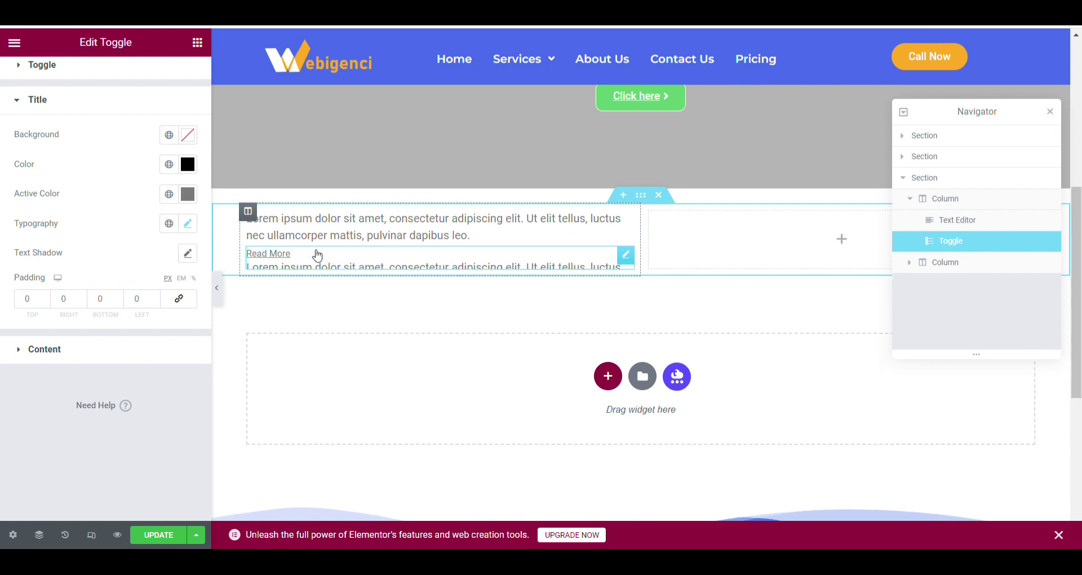
# Assign the CSS class readmoretoggle to the Toggle widget and update the page.
pyautogui.scroll(3, 141, 99)
pyautogui.click(175, 72)
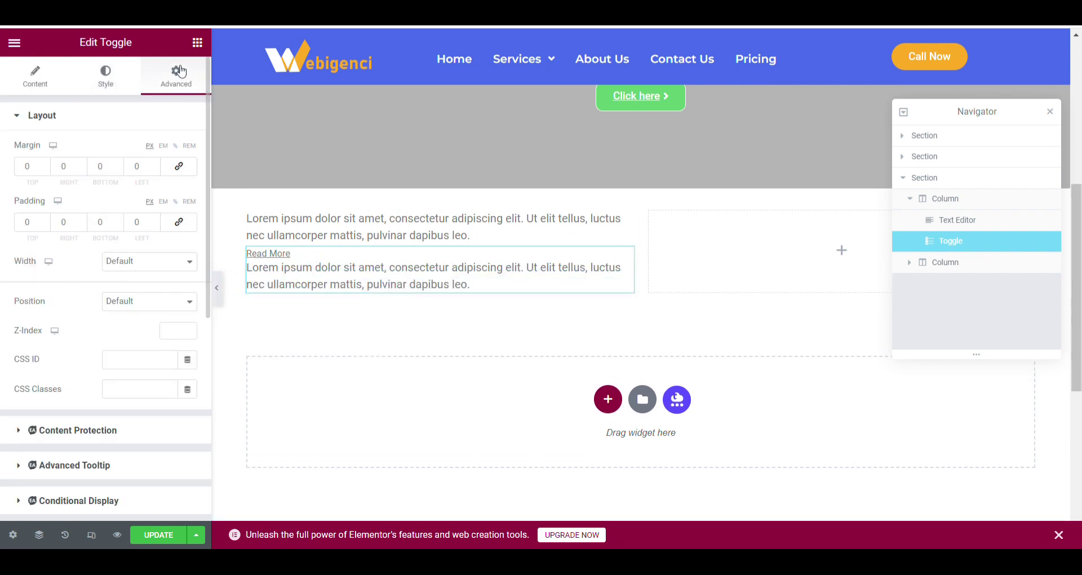
pyautogui.scroll(-4, 113, 284)
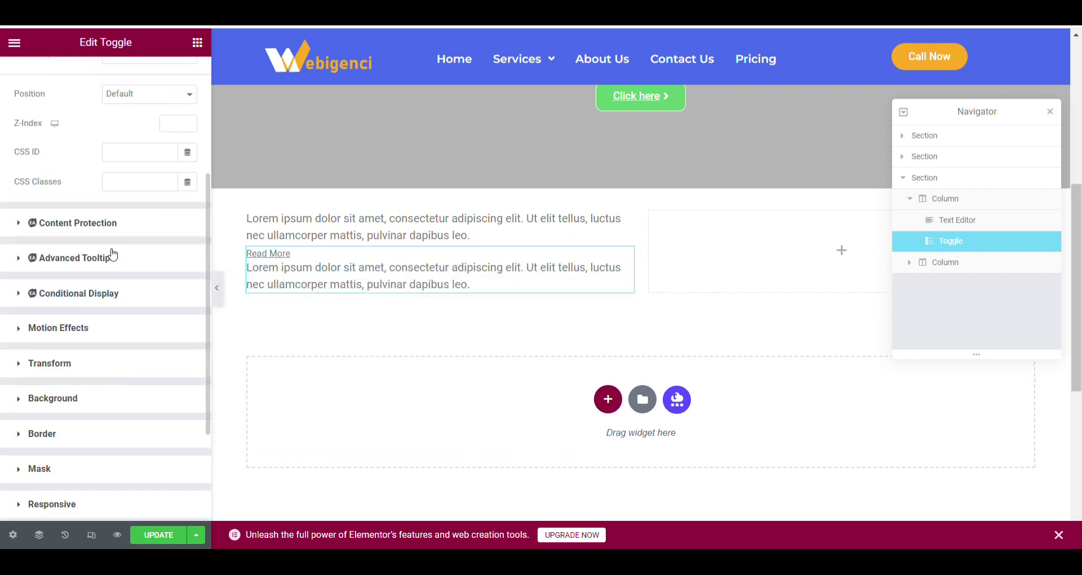
pyautogui.scroll(-1, 109, 254)
pyautogui.scroll(3, 109, 299)
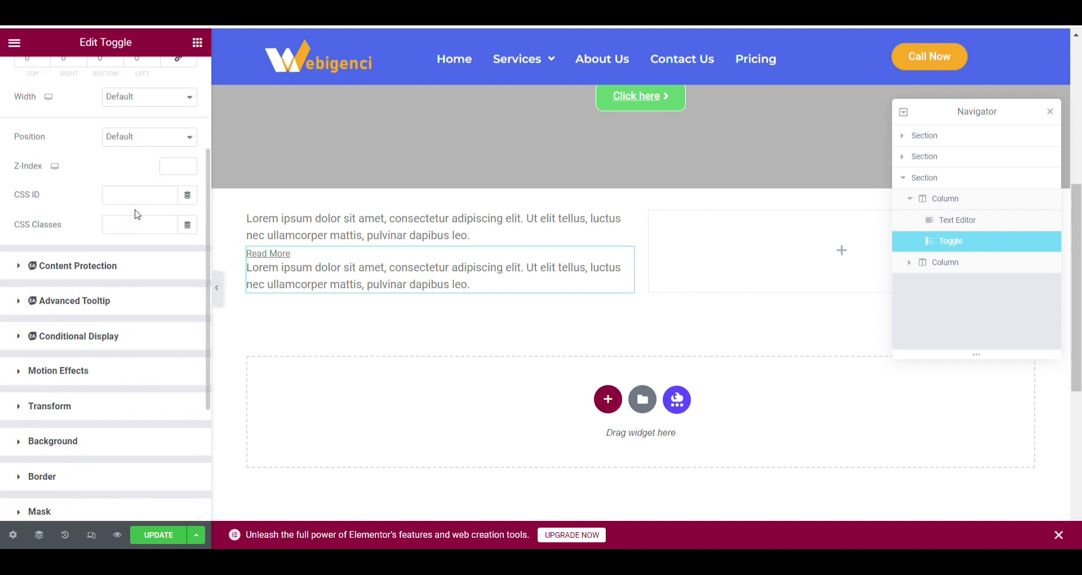
pyautogui.click(138, 228)
pyautogui.write('readmoretoggle')
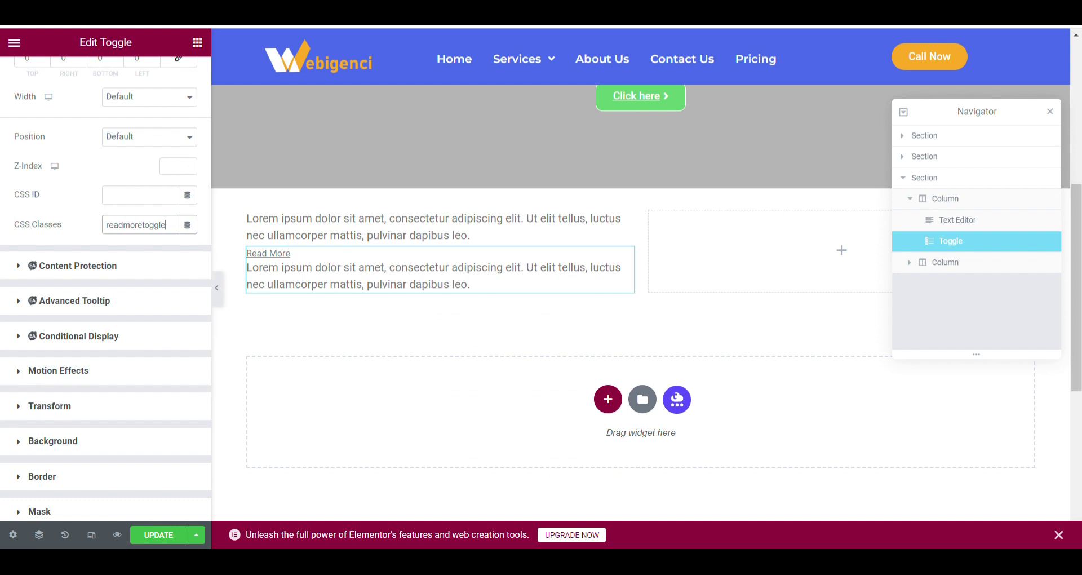
pyautogui.click(160, 536)
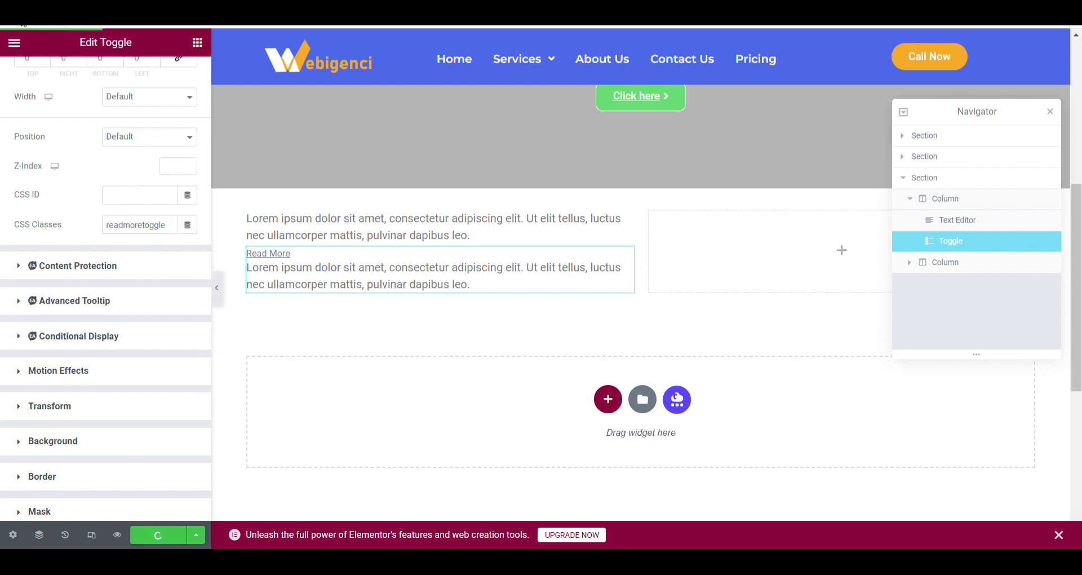
# View the live page down to its Read More section and open the site's Additional CSS in the theme customizer.
pyautogui.click(14, 43)
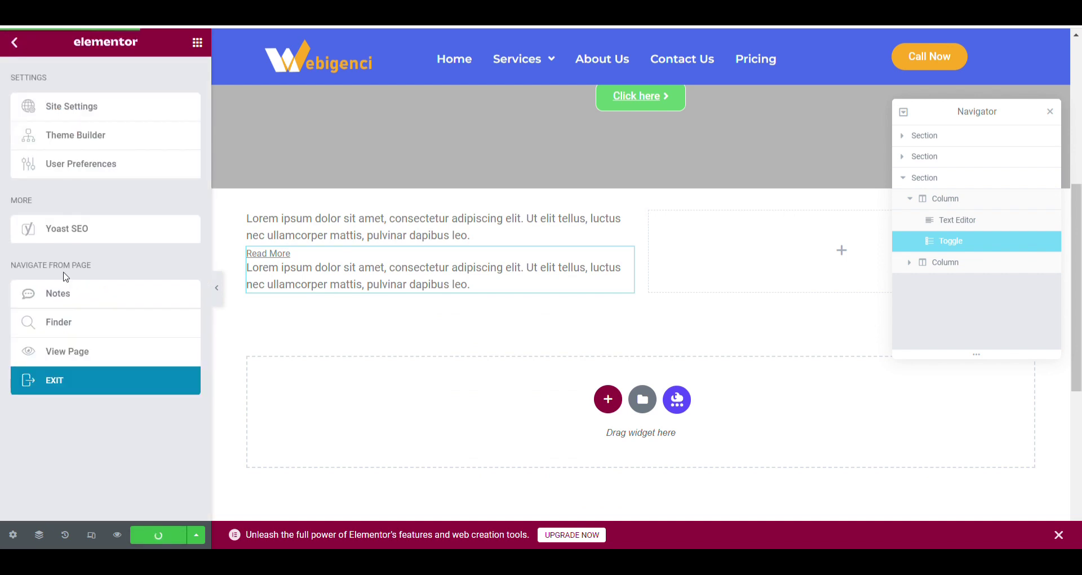
pyautogui.click(74, 352)
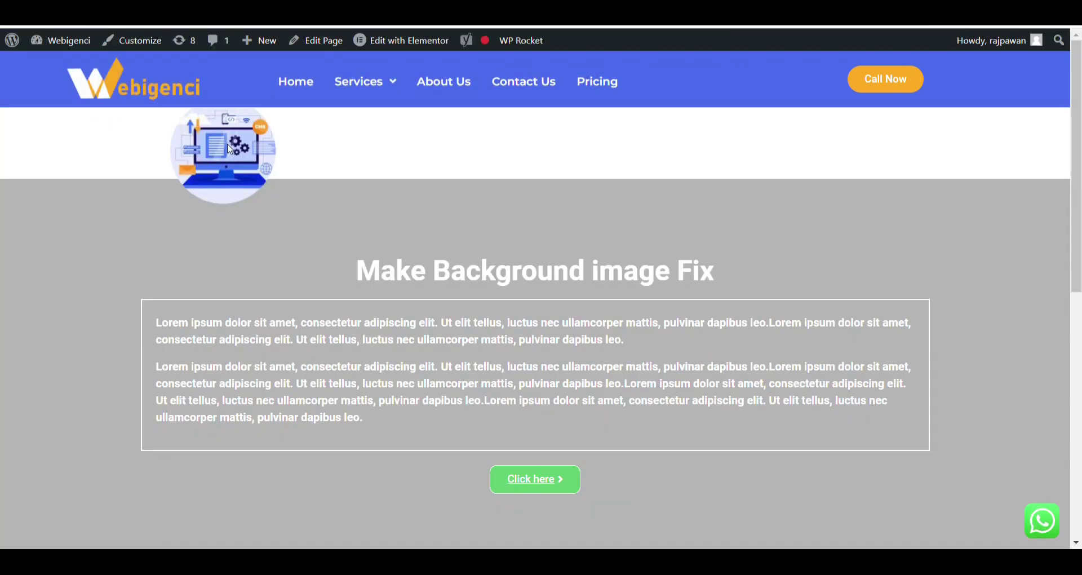
pyautogui.scroll(-3, 239, 211)
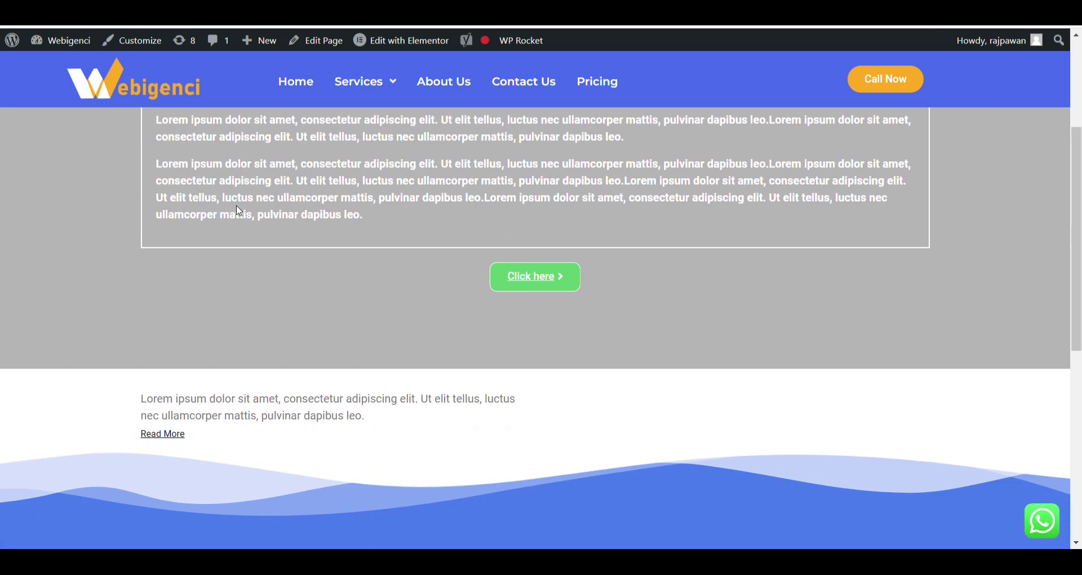
pyautogui.click(143, 49)
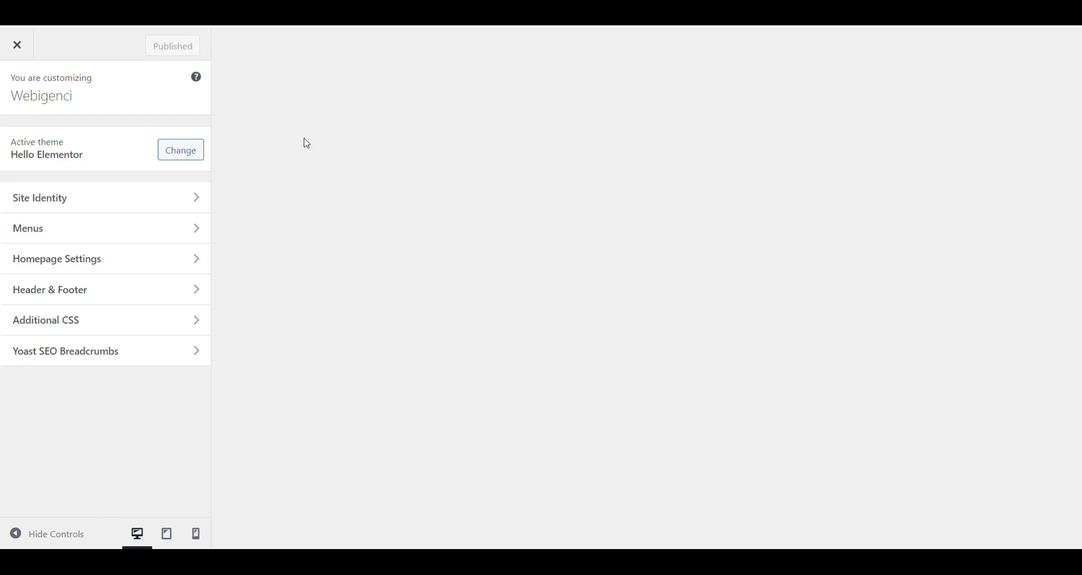
pyautogui.click(100, 330)
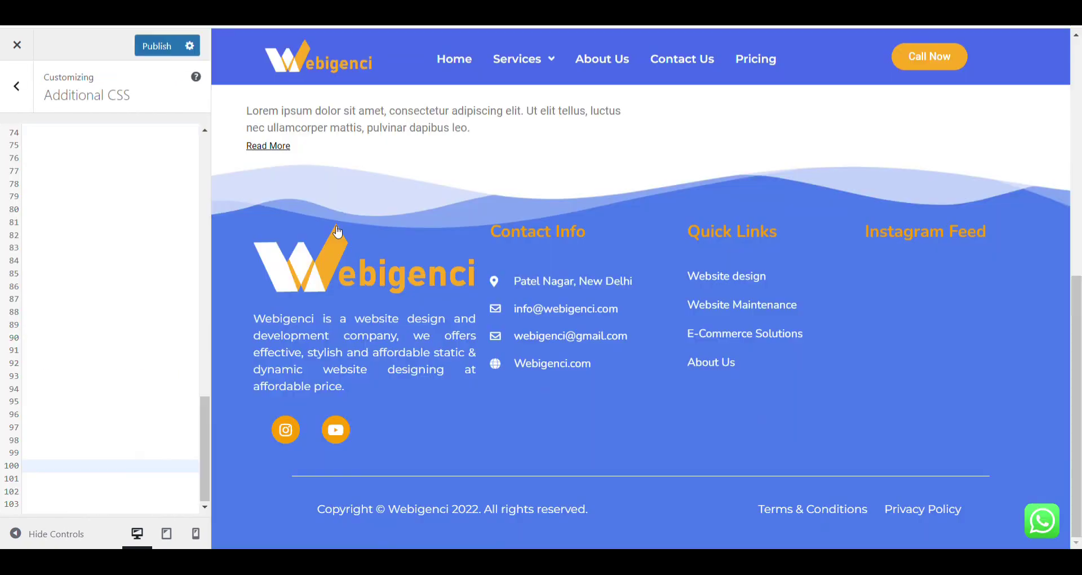
# Start a CSS rule on an empty line with the selector .readmoretoggle .elementor-tab-title.elementor-active::before and open its braces.
pyautogui.click(99, 180)
pyautogui.write('.')
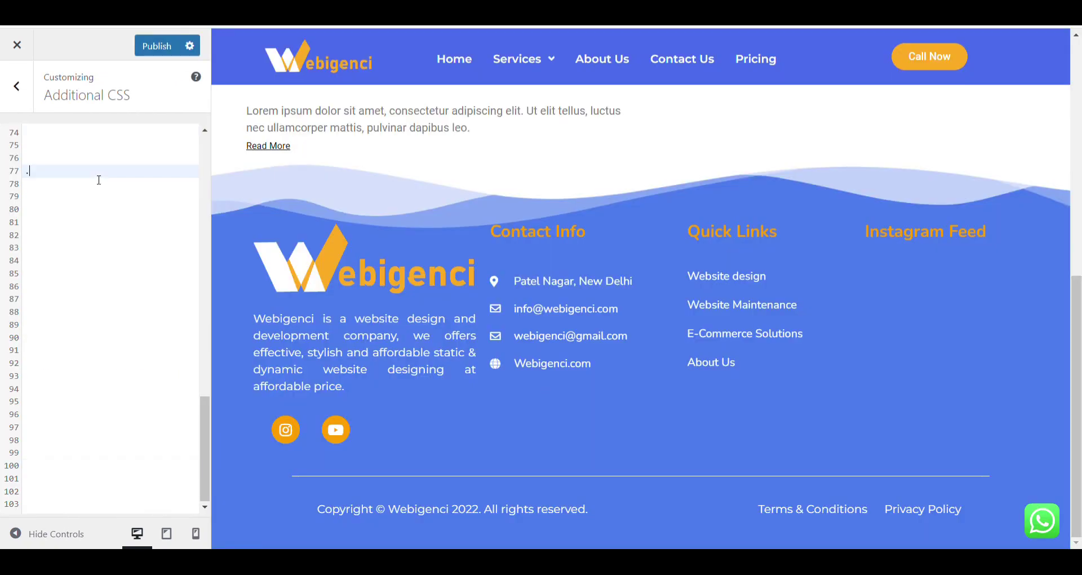
pyautogui.write('readmoretoggle')
pyautogui.write('.elementor-tab-title.elementor-active::before')
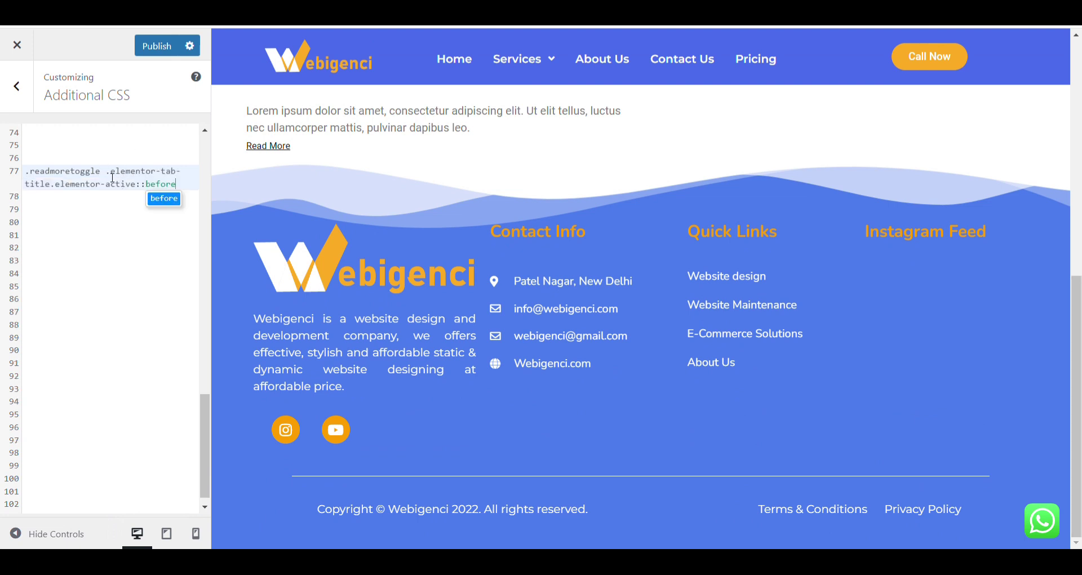
pyautogui.press('Escape')
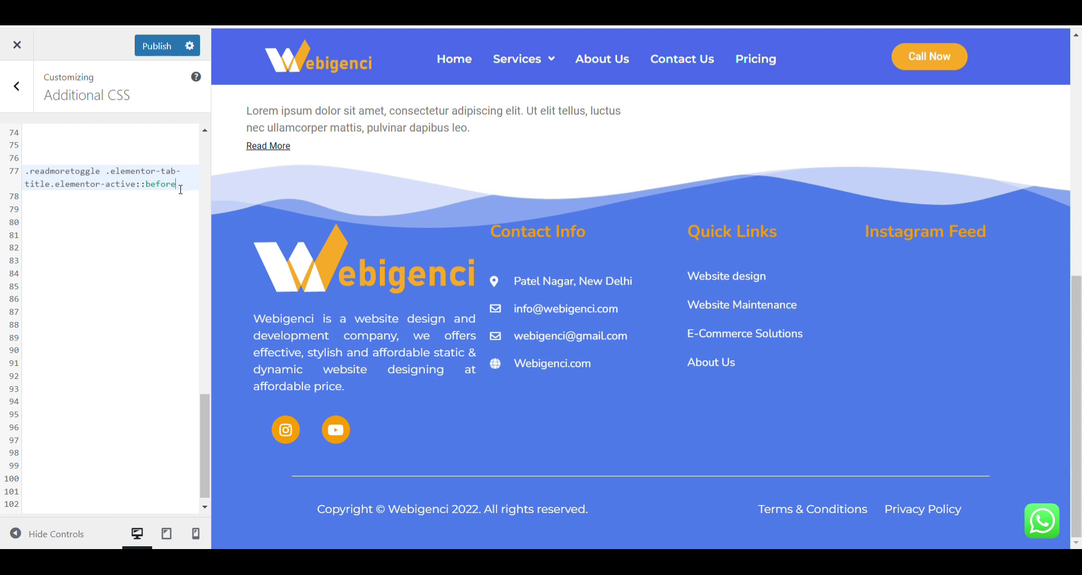
pyautogui.write('{')
pyautogui.press('Return')
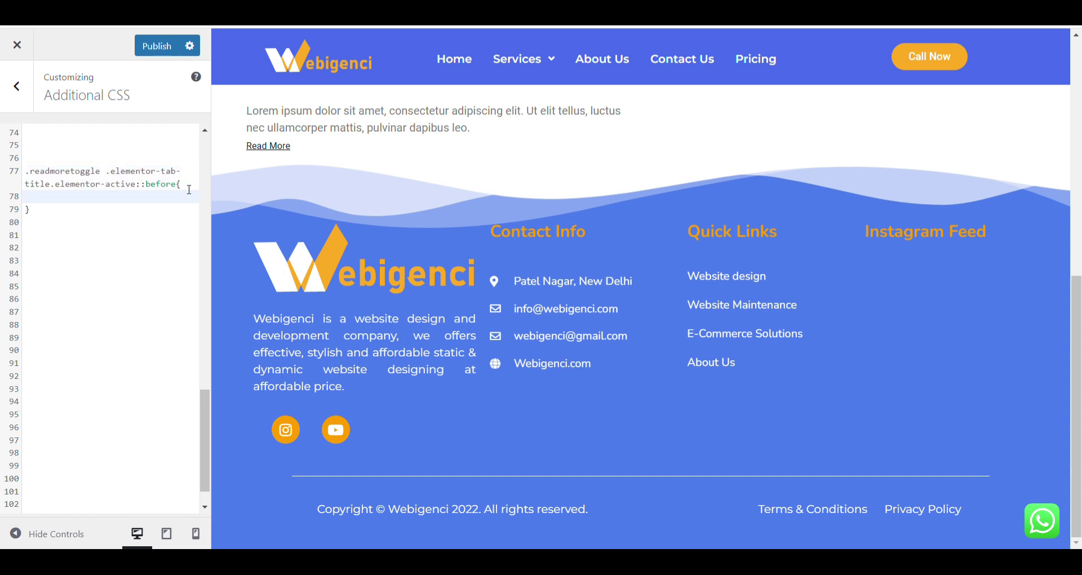
# Fill the rule with content 'Read Less', font-family roboto, font-weight 400, font-size 16px and color #000000, and try the Read More toggle in the preview.
pyautogui.click(177, 190)
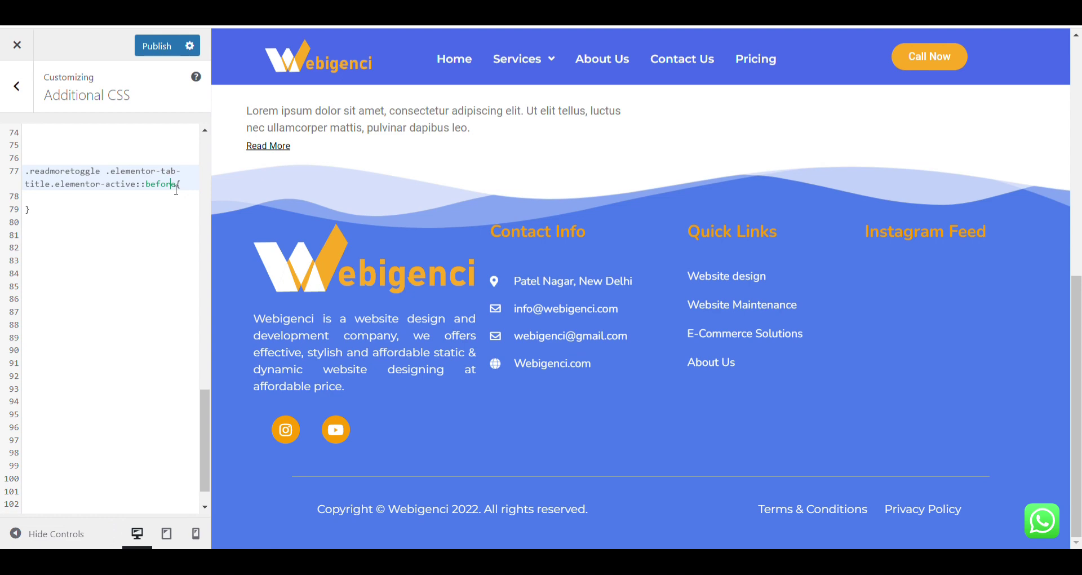
pyautogui.click(282, 148)
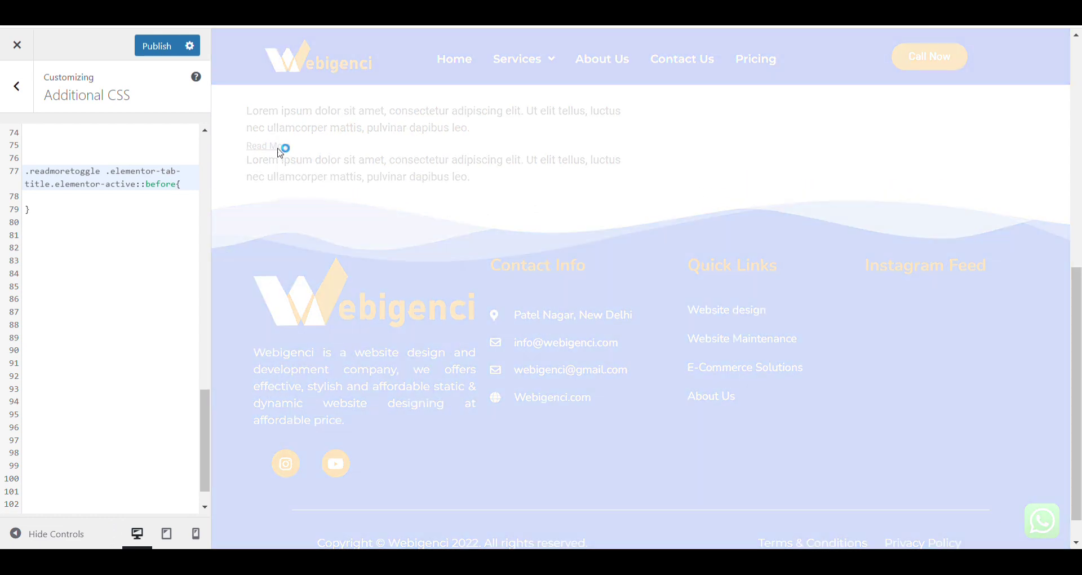
pyautogui.click(189, 189)
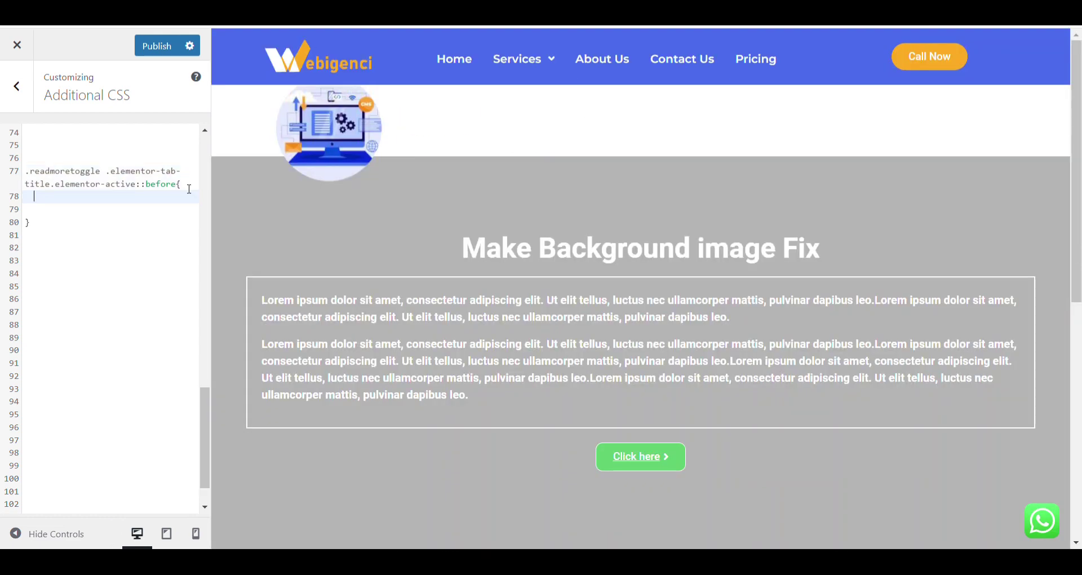
pyautogui.write("content: 'Read Less';   font-family:roboto;   font-weight: 400;   font-size: 16px;   color: #000000;")
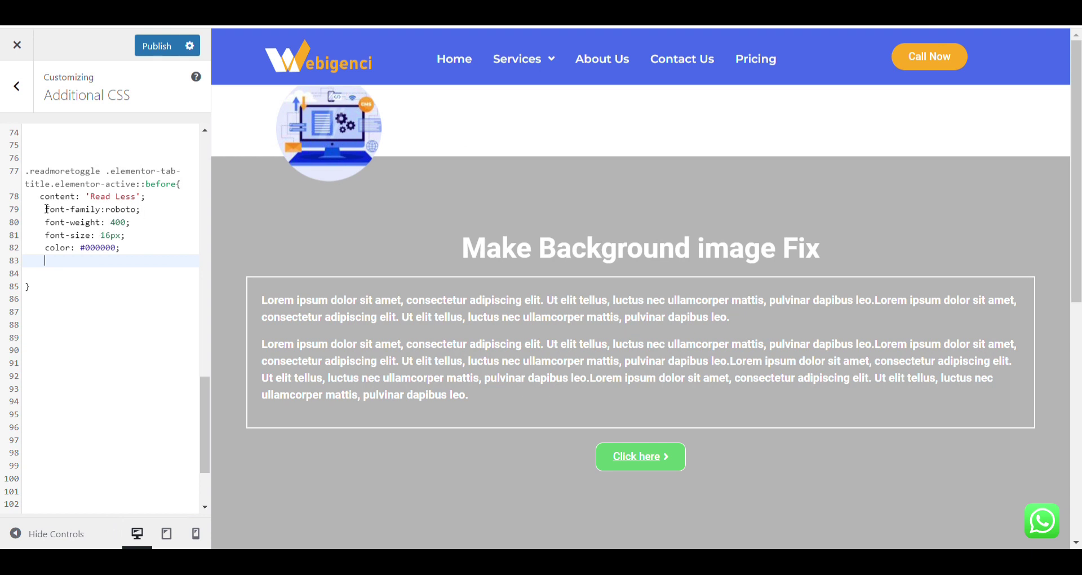
pyautogui.click(41, 197)
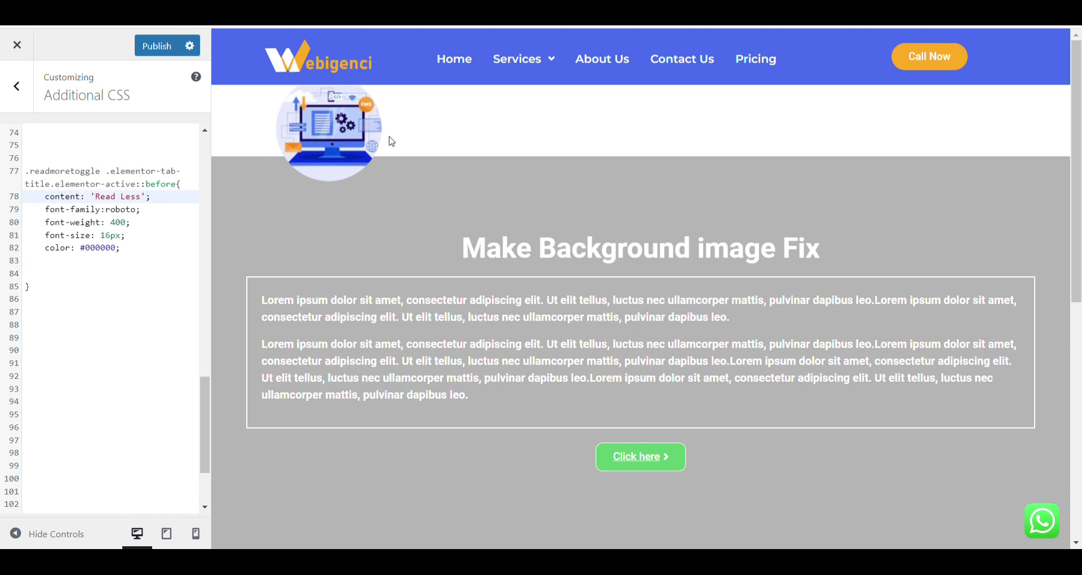
pyautogui.scroll(-10, 371, 252)
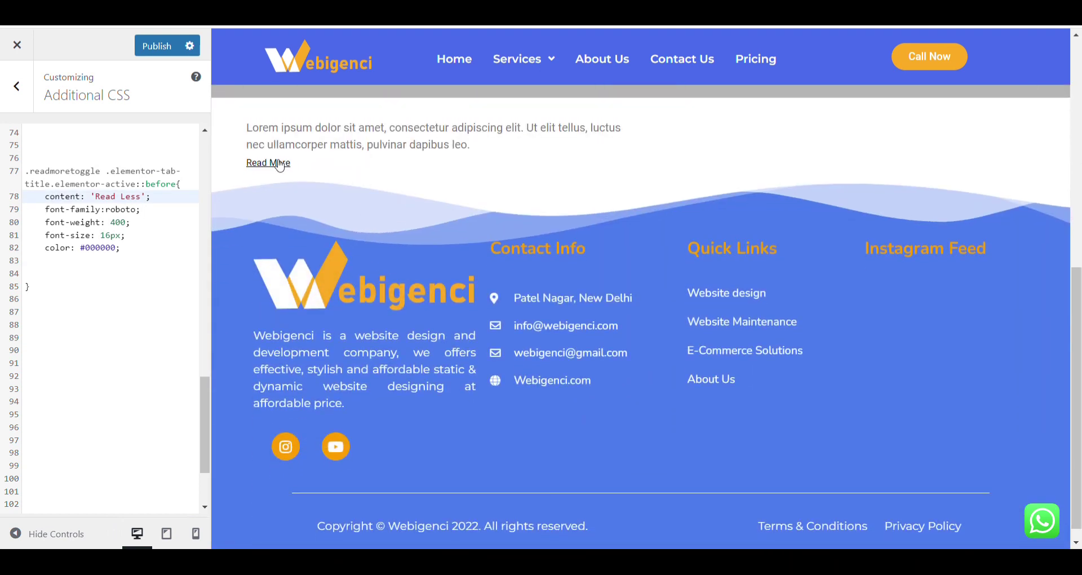
pyautogui.click(268, 163)
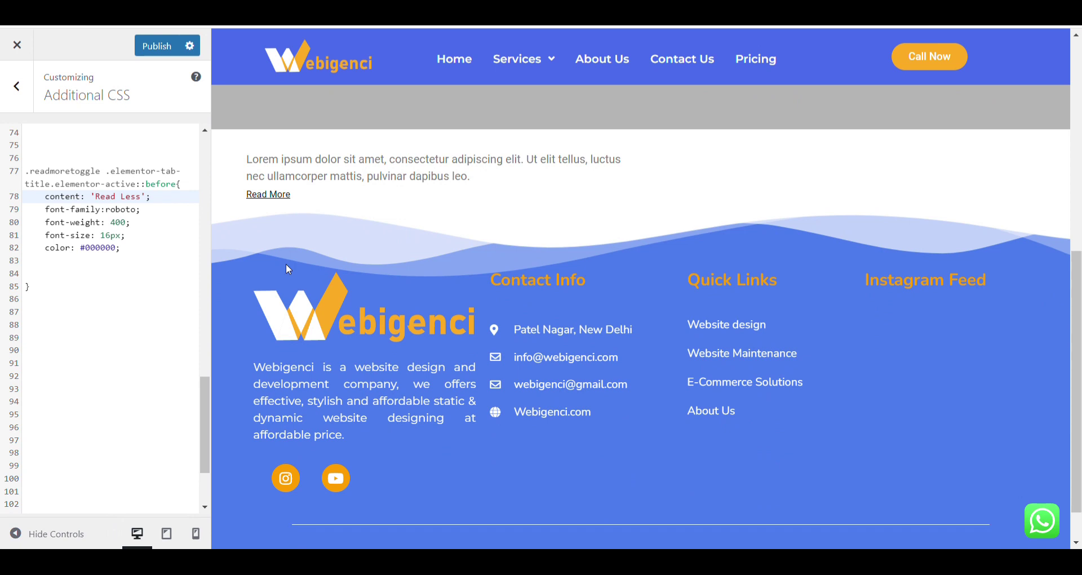
# Delete the blank lines before the rule's closing brace and select .elementor-tab-title.elementor-active in its selector.
pyautogui.click(37, 287)
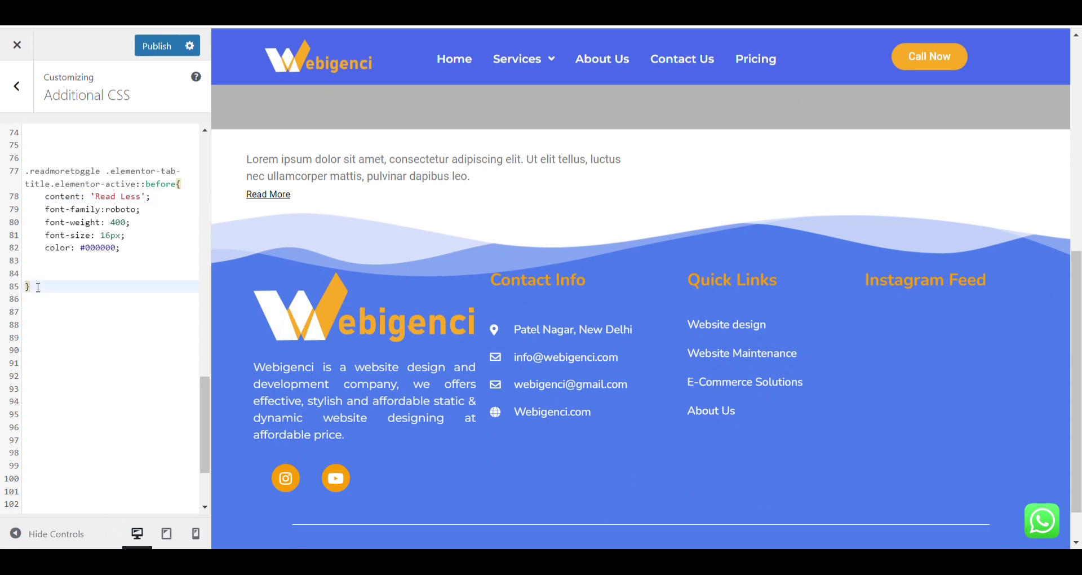
pyautogui.press('Up')
pyautogui.press('BackSpace')
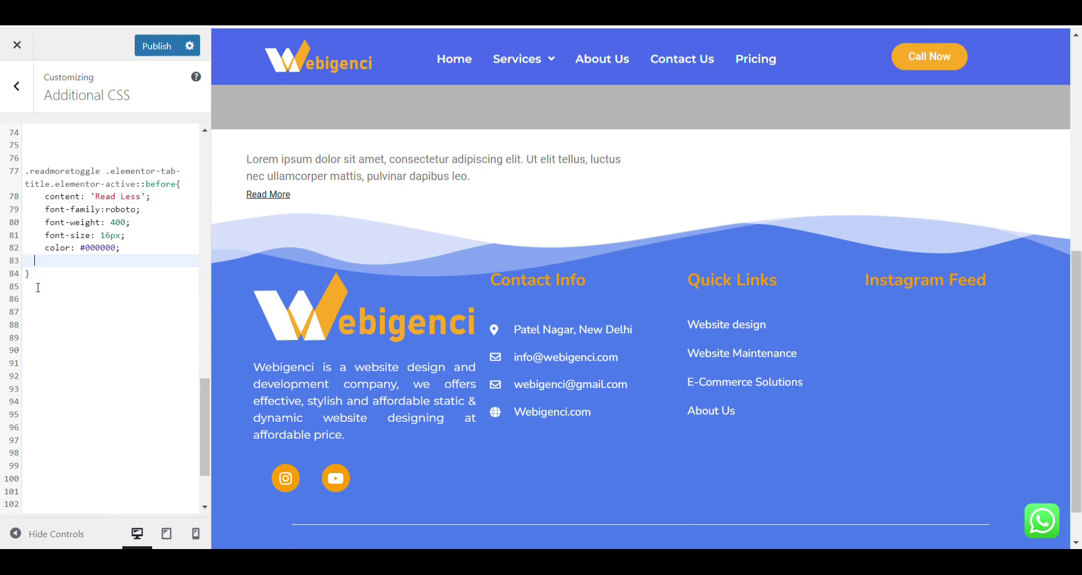
pyautogui.press('BackSpace')
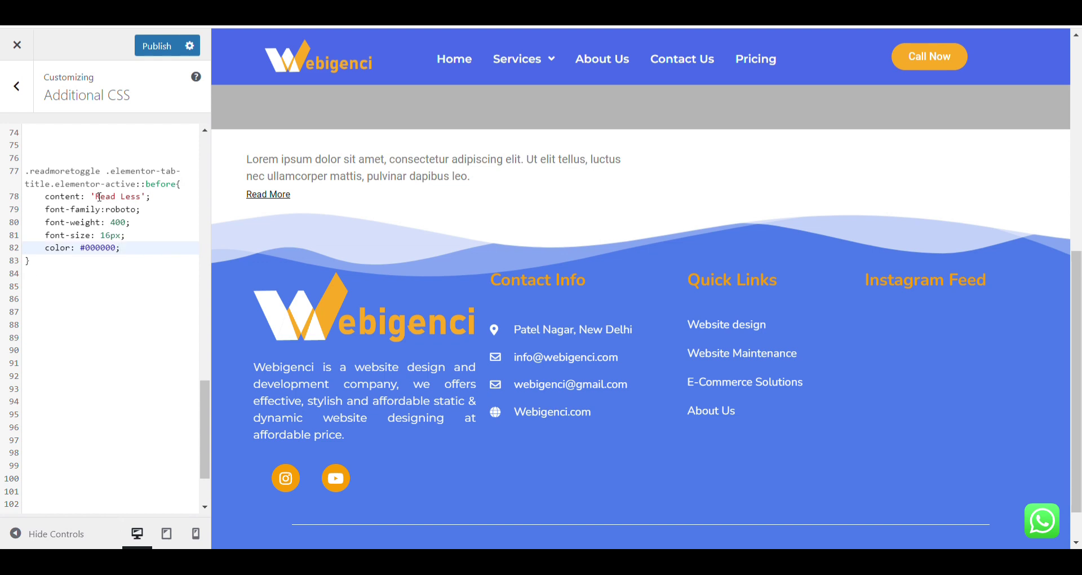
pyautogui.moveTo(113, 174); pyautogui.dragTo(142, 185)
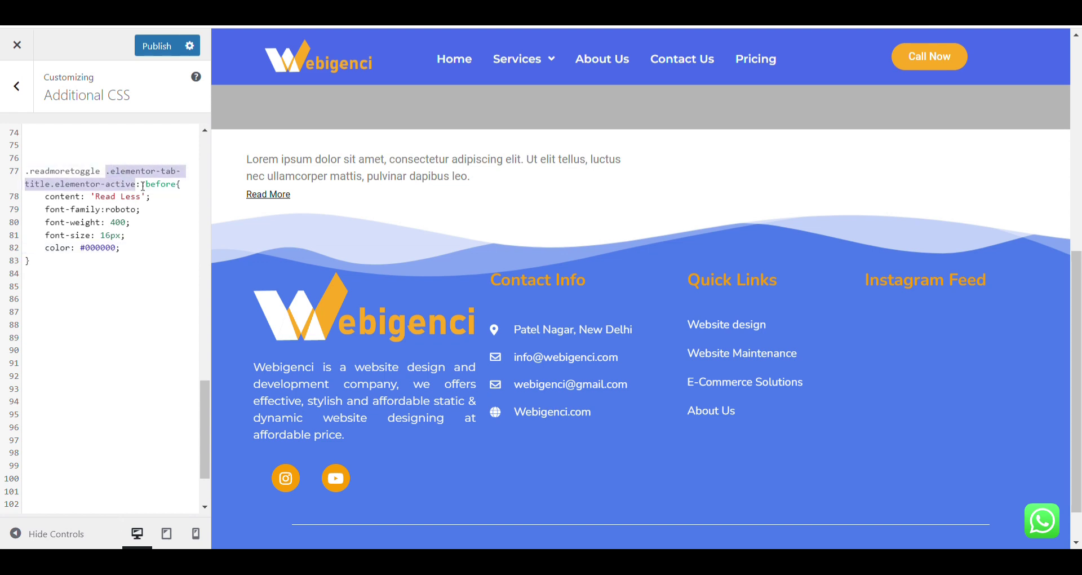
# Set the font-size in the 'Read Less' ::before rule to 13px and remove its color declaration.
pyautogui.click(138, 257)
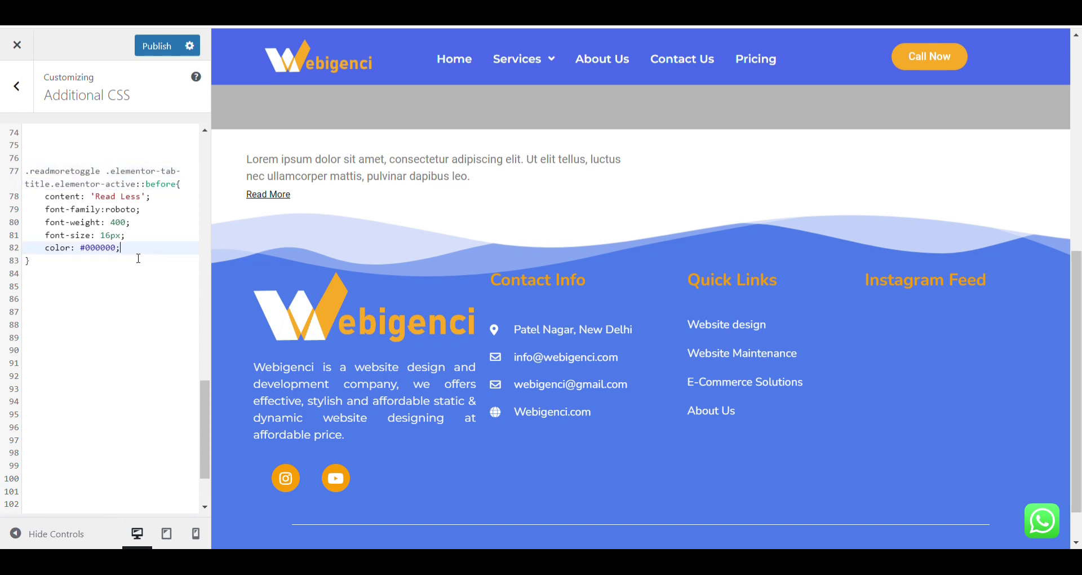
pyautogui.click(116, 237)
pyautogui.press('BackSpace')
pyautogui.write('4')
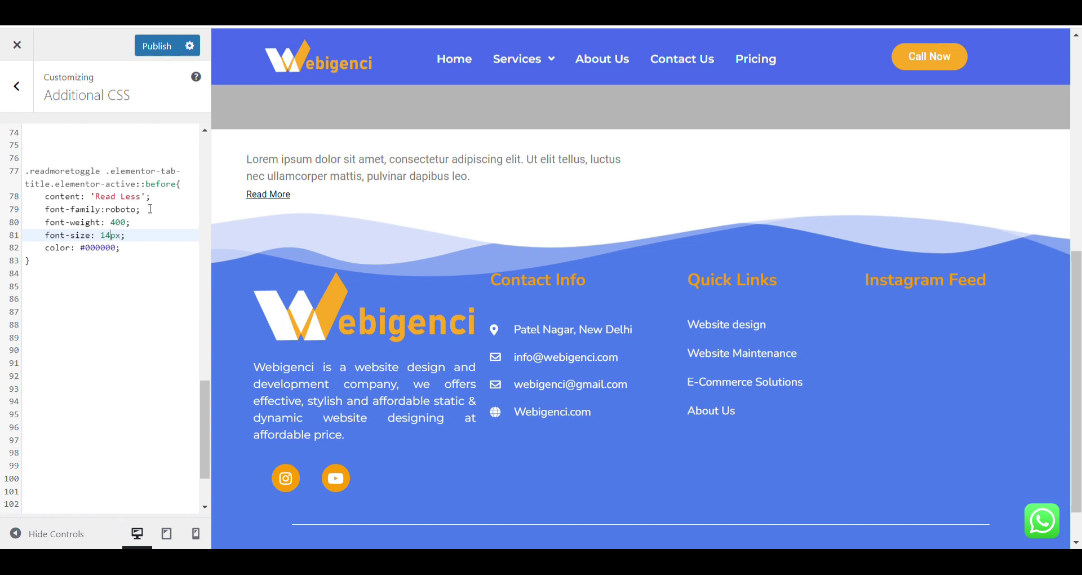
pyautogui.press('BackSpace')
pyautogui.write('3')
pyautogui.hotkey('ctrl', 'd')
# Add a rule .readmoretoggle .elementor-tab-title.elementor-active a with display:none below the ::before rule and publish the CSS.
pyautogui.press('Down')
pyautogui.press('Return')
pyautogui.write('.readmoretoggle .elementor-tab-title.elementor-active a{     display:none; }')
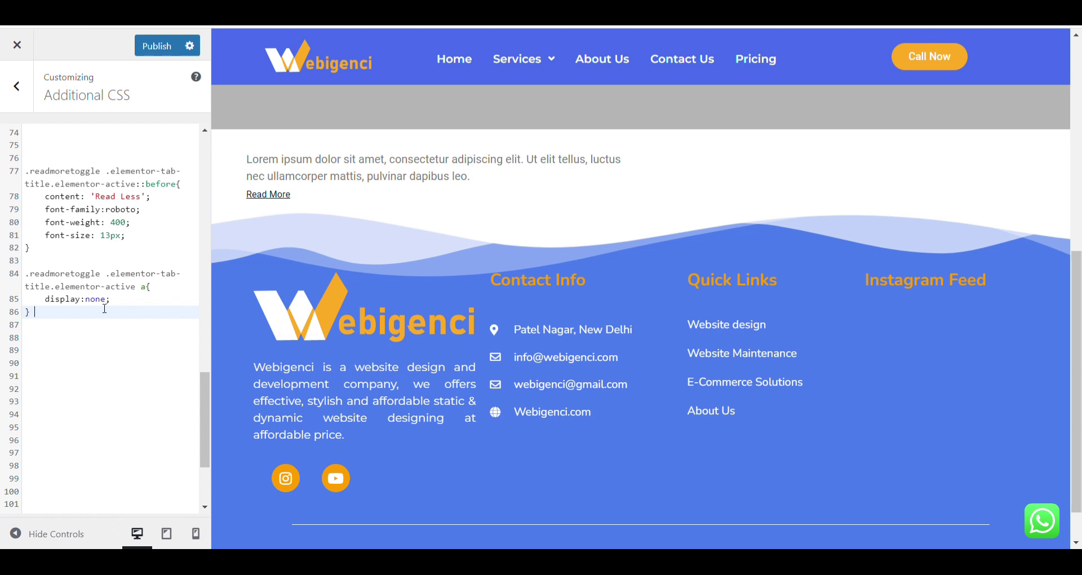
pyautogui.click(266, 195)
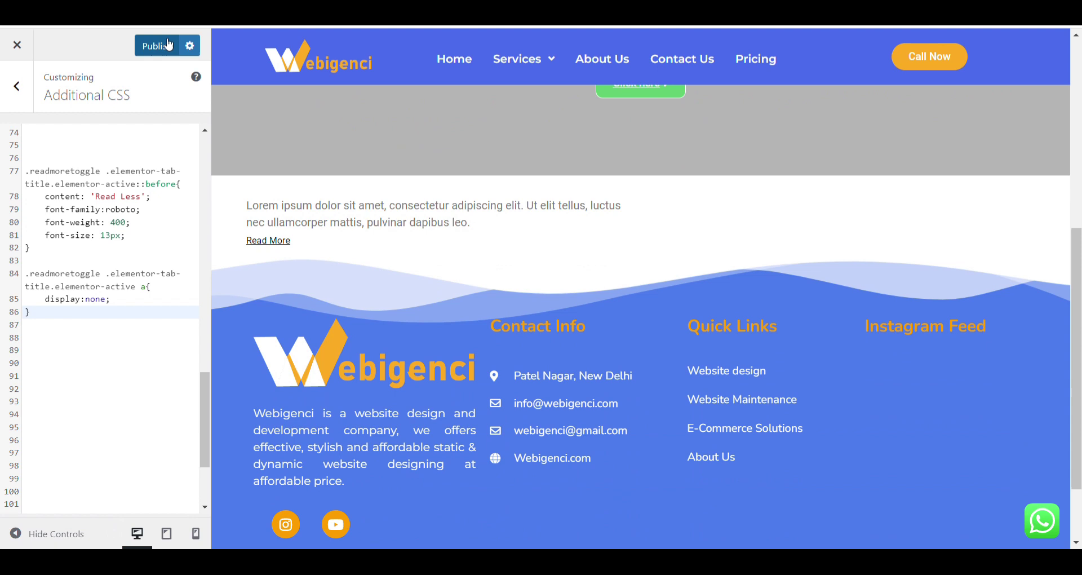
pyautogui.click(164, 45)
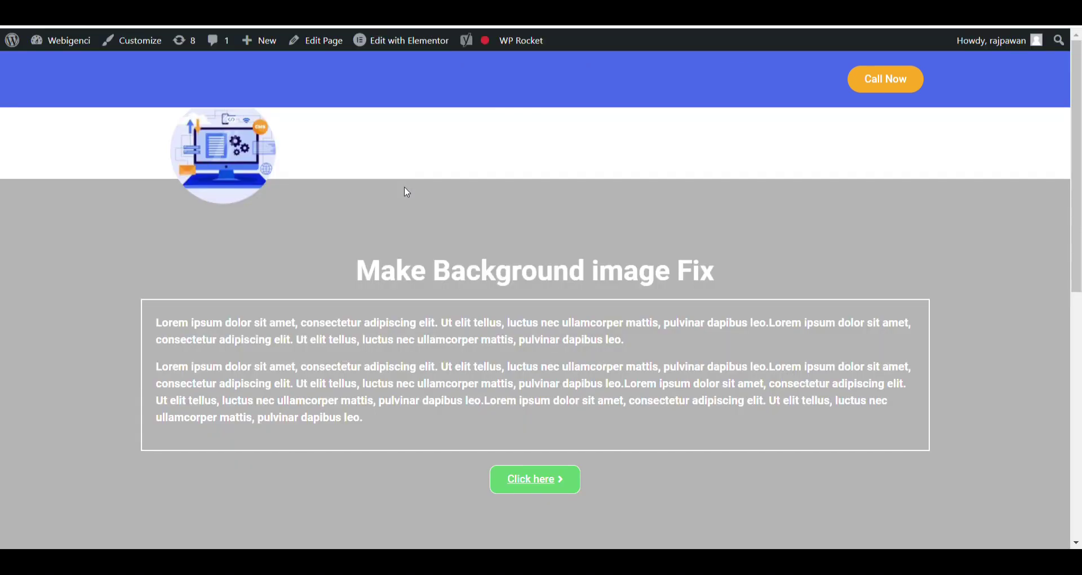
# Try the Read More toggle on the live page by expanding and collapsing its text.
pyautogui.scroll(-10, 406, 190)
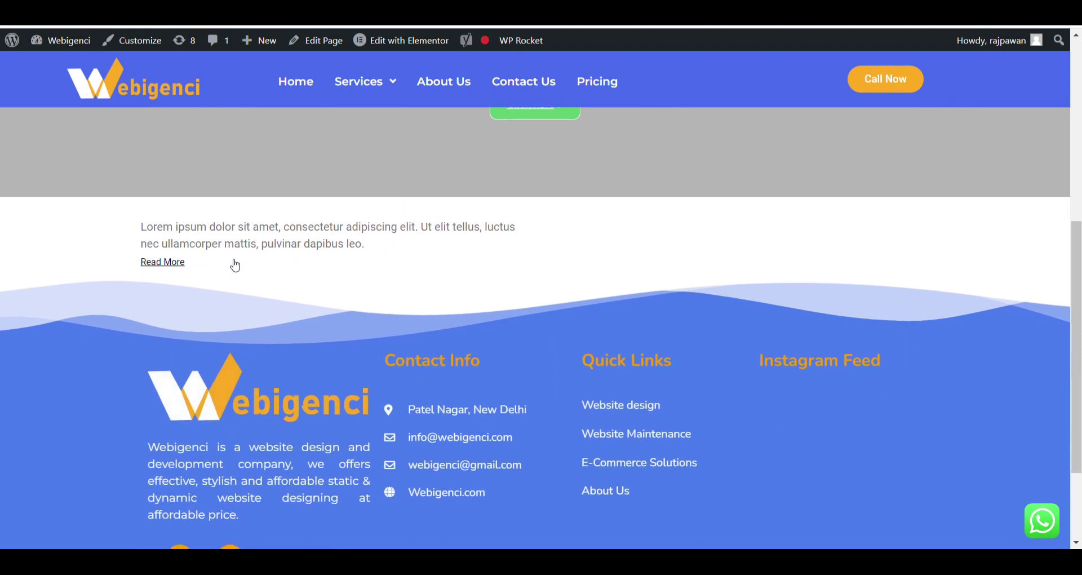
pyautogui.click(176, 264)
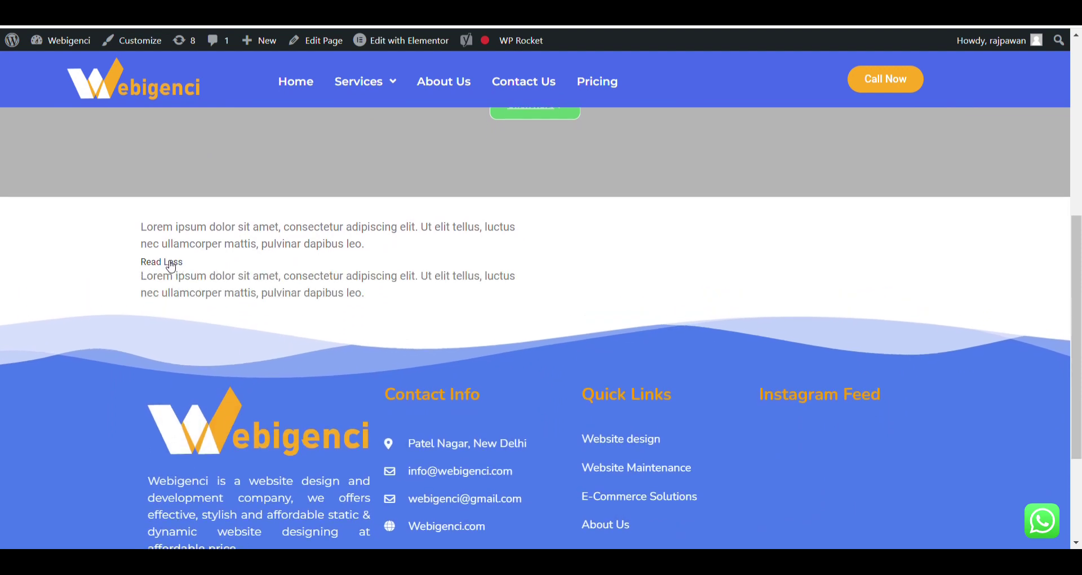
pyautogui.click(172, 268)
pyautogui.click(173, 268)
# Reopen the site's Additional CSS in the theme customizer at the .readmoretoggle rules.
pyautogui.click(153, 42)
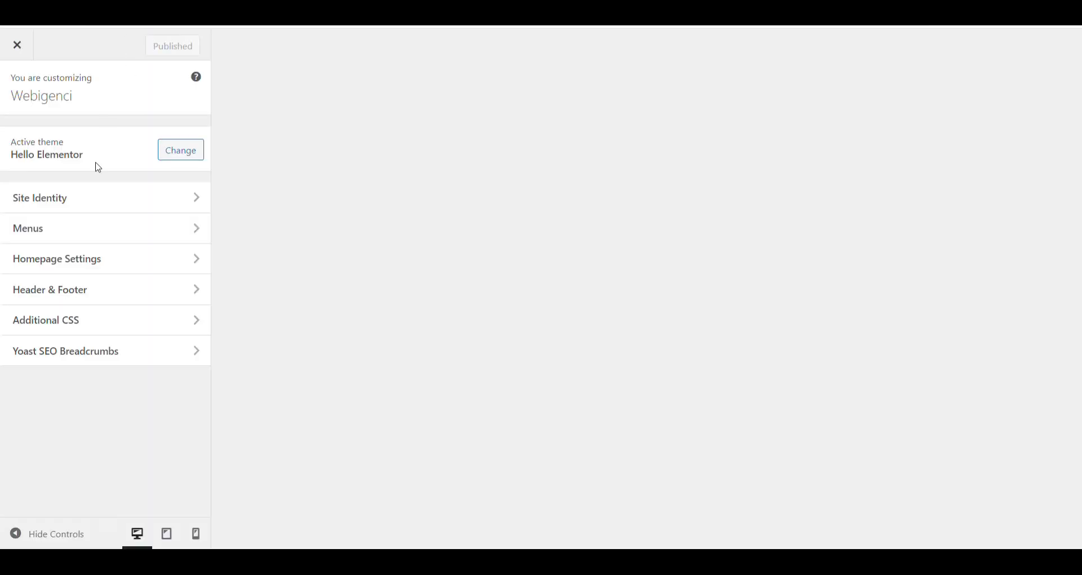
pyautogui.click(71, 359)
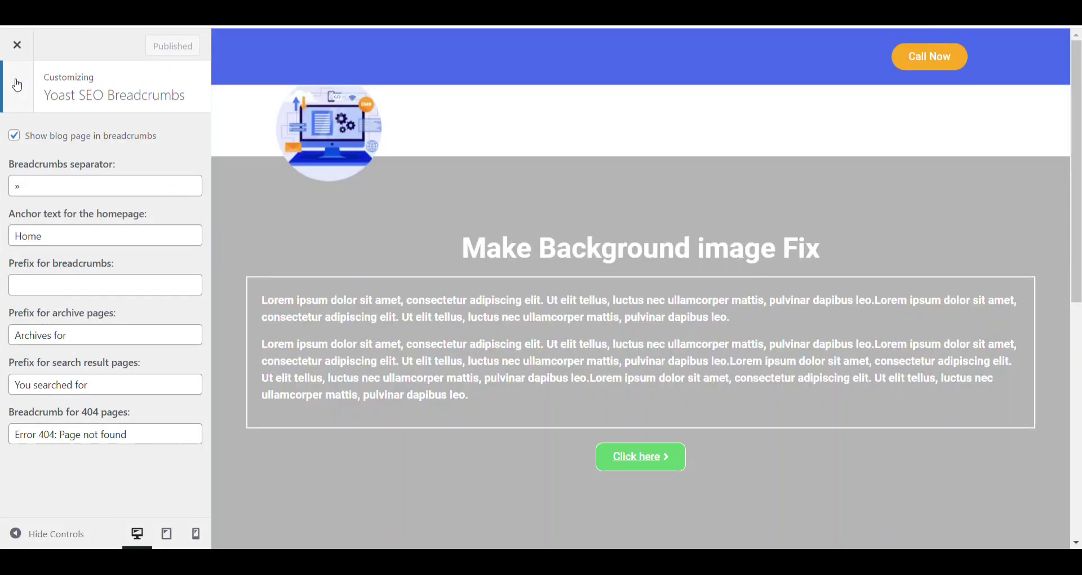
pyautogui.click(17, 86)
pyautogui.click(68, 326)
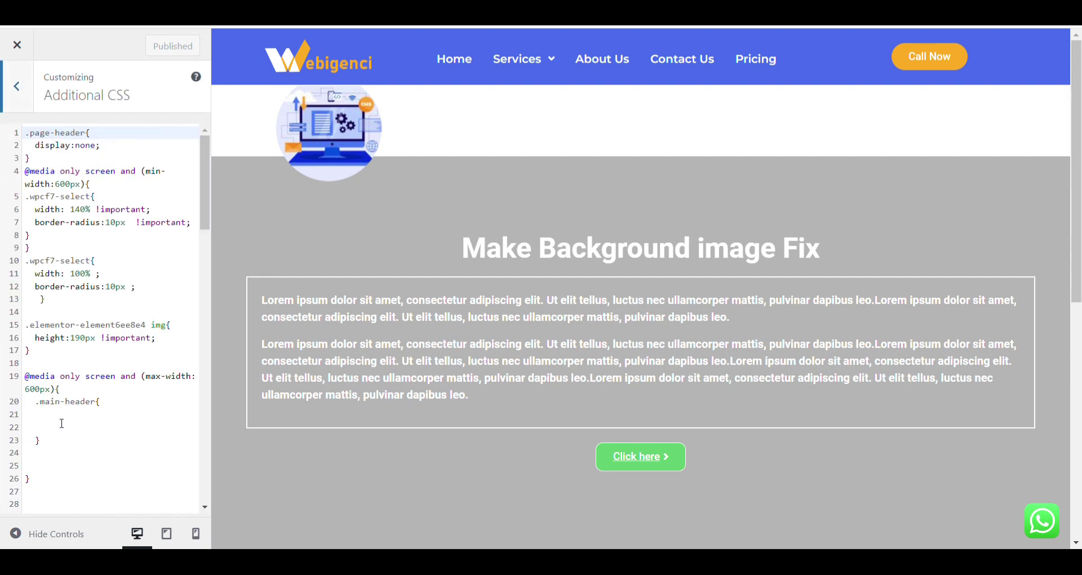
pyautogui.scroll(-20, 58, 441)
pyautogui.scroll(2, 65, 244)
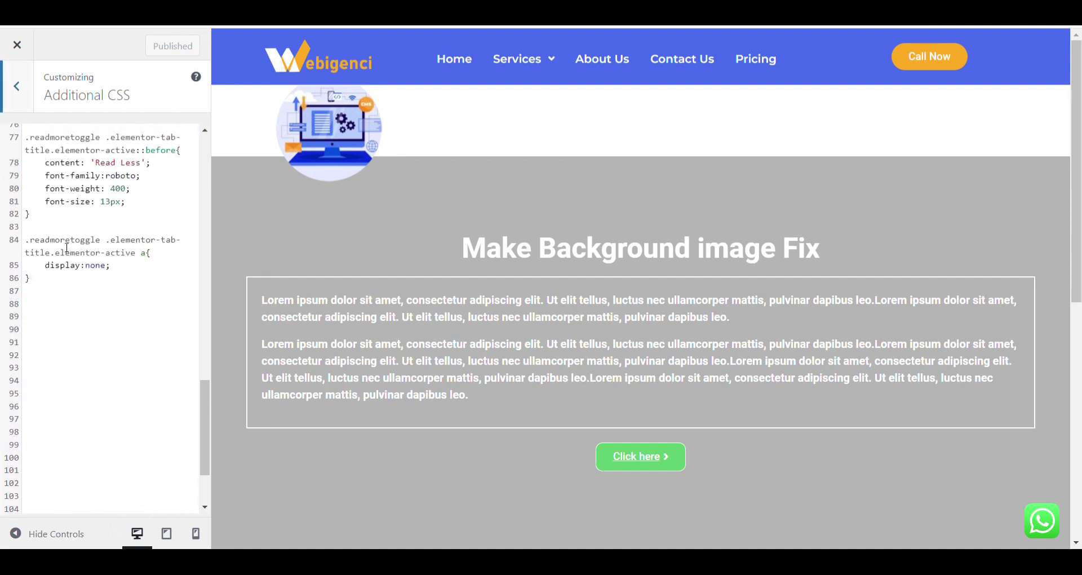
# Add a rule .readmoretoggle .elementor-toggle-item after the last one with display -webkit-box, -ms-flexbox and flex, plus flex-direction column-reverse.
pyautogui.click(50, 280)
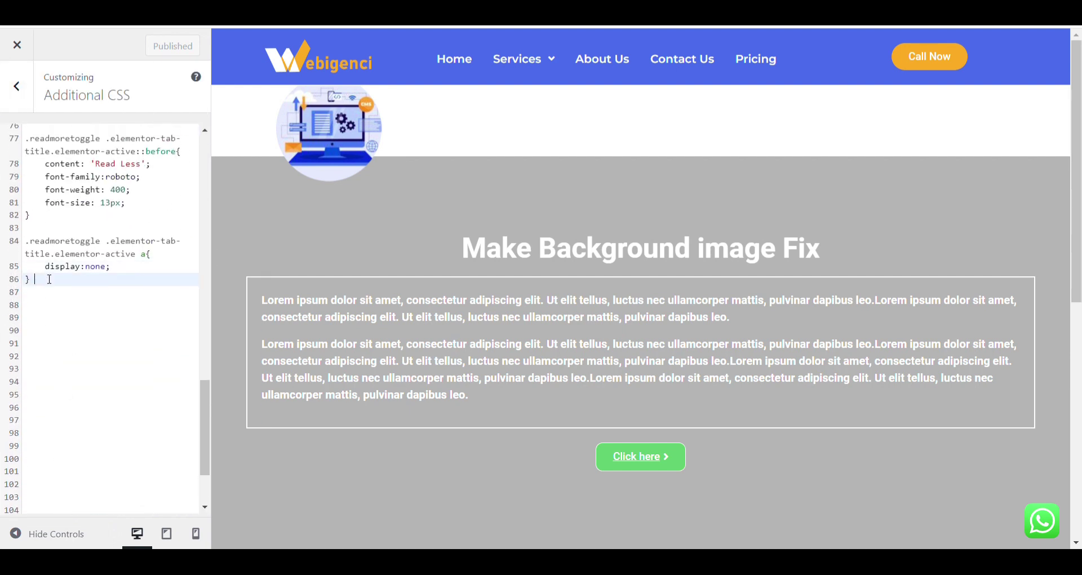
pyautogui.press('Return')
pyautogui.press('Return')
pyautogui.write('.readmoretoggle .elementor-toggle-item {     display: -webkit-box;     display: -ms-flexbox;     display: flex;     flex-direction: column-reverse; }')
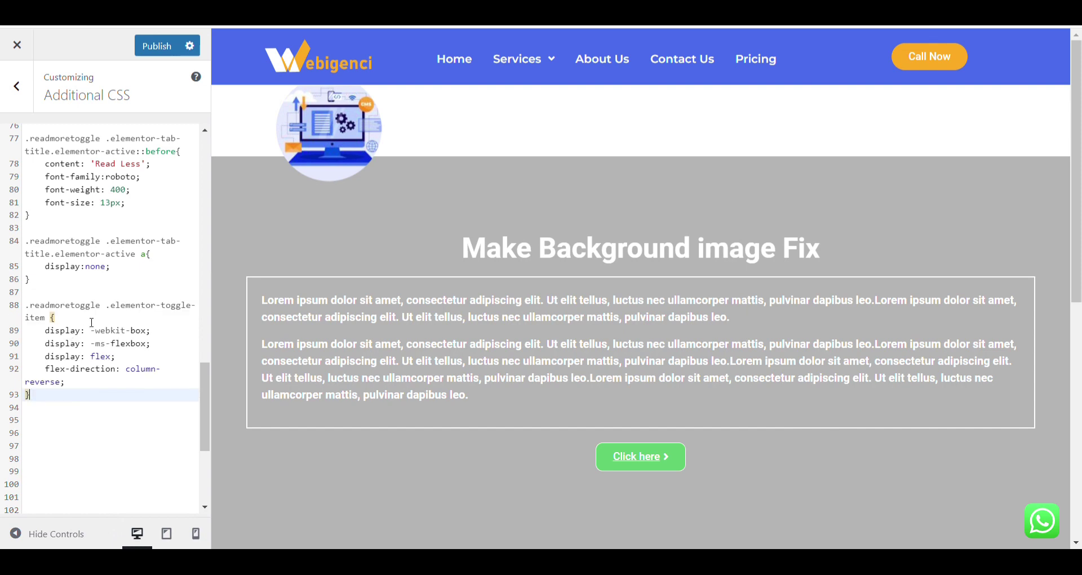
pyautogui.scroll(-6, 291, 282)
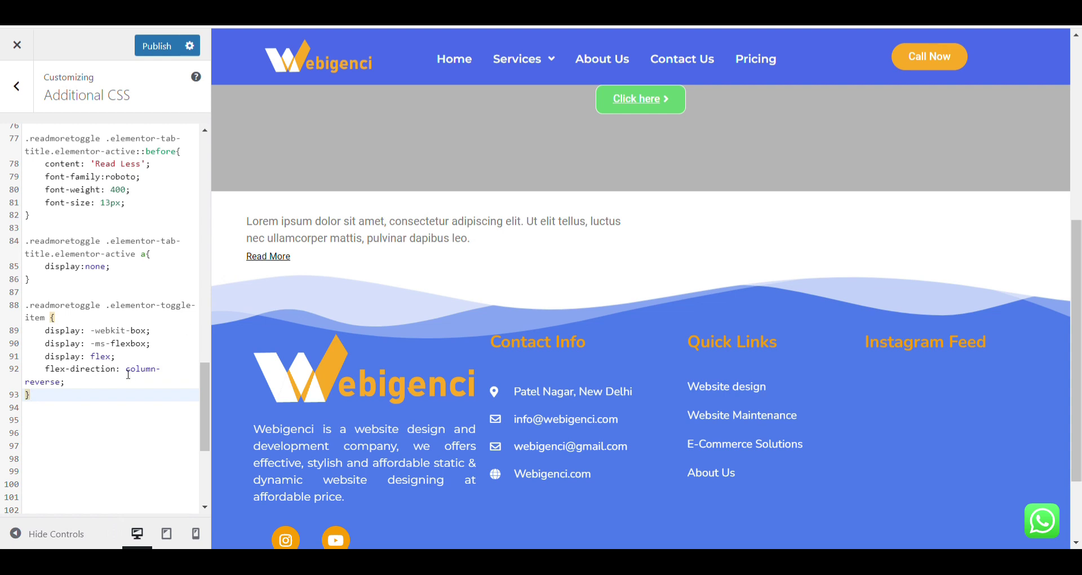
# Add text-decoration:underline to the 'Read Less' ::before rule after its font-size line.
pyautogui.click(138, 207)
pyautogui.press('Return')
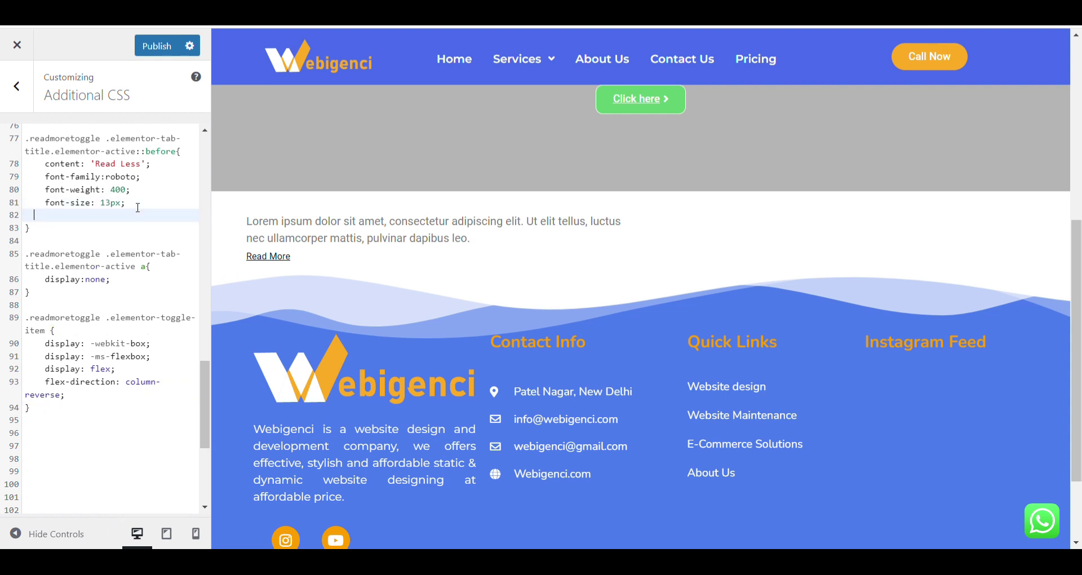
pyautogui.write('text-de')
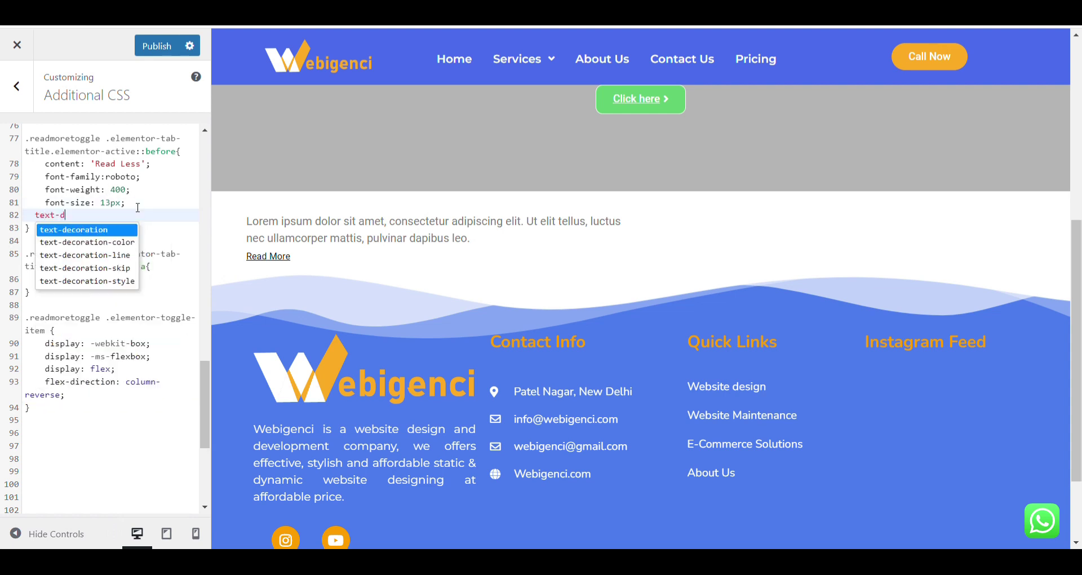
pyautogui.press('Return')
pyautogui.write(':under')
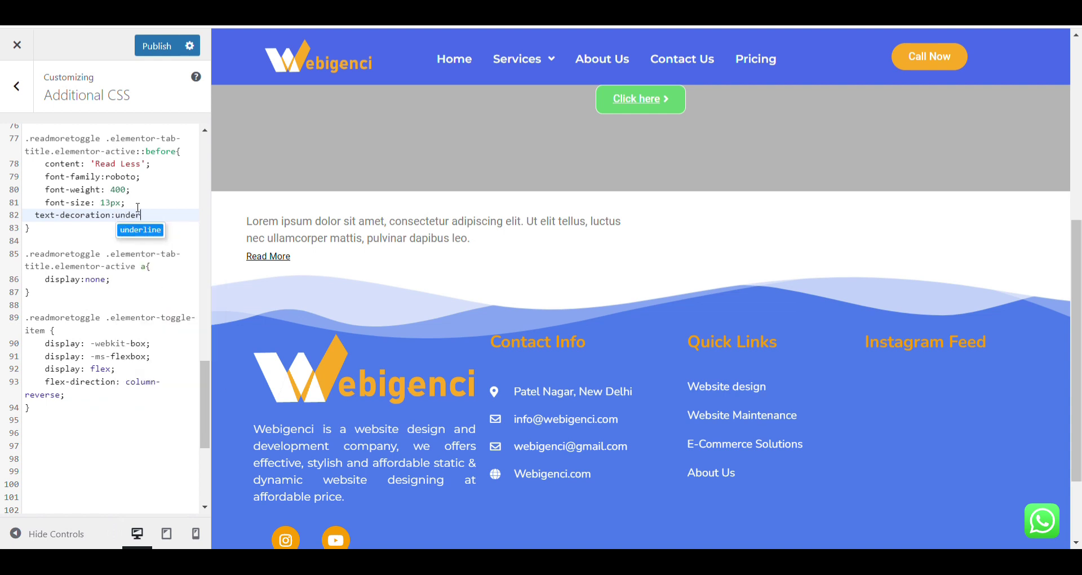
pyautogui.write('l')
pyautogui.press('Return')
pyautogui.write(';')
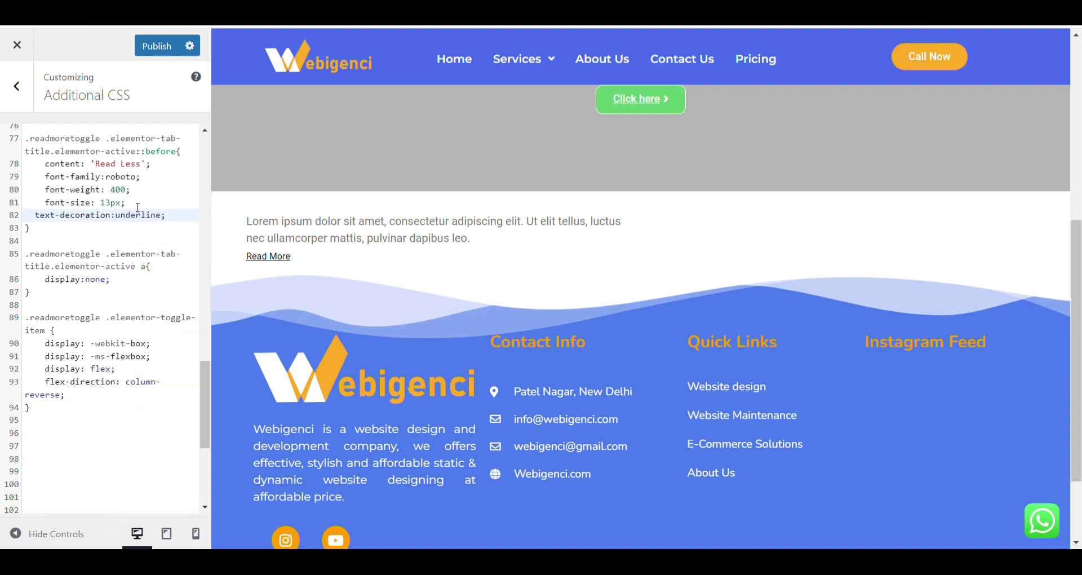
# Add color:black to the end of the 'Read Less' ::before rule and publish the CSS.
pyautogui.press('Return')
pyautogui.write('color:bl')
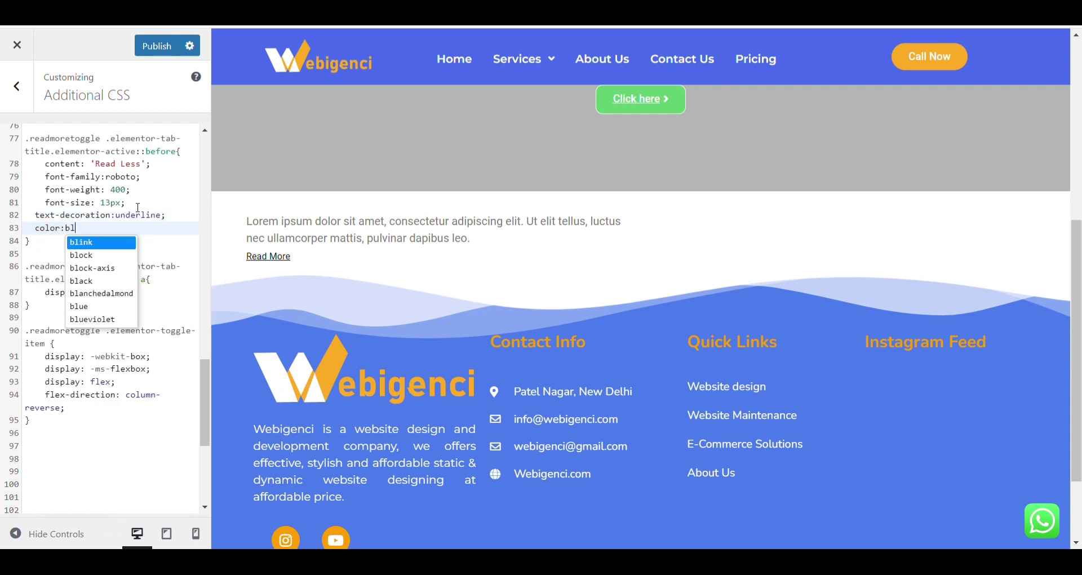
pyautogui.write('a')
pyautogui.press('Return')
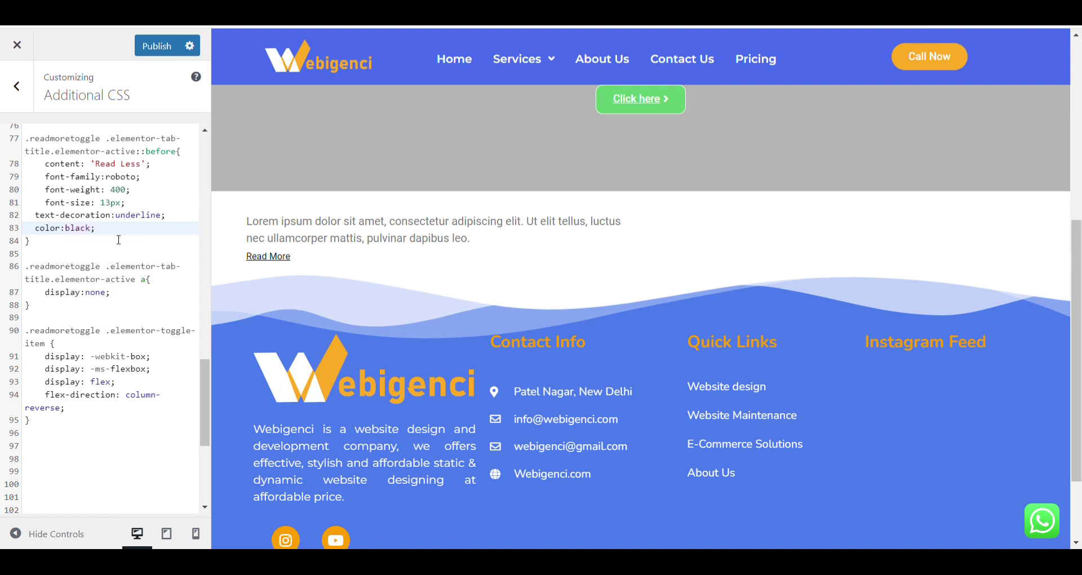
pyautogui.scroll(1, 118, 239)
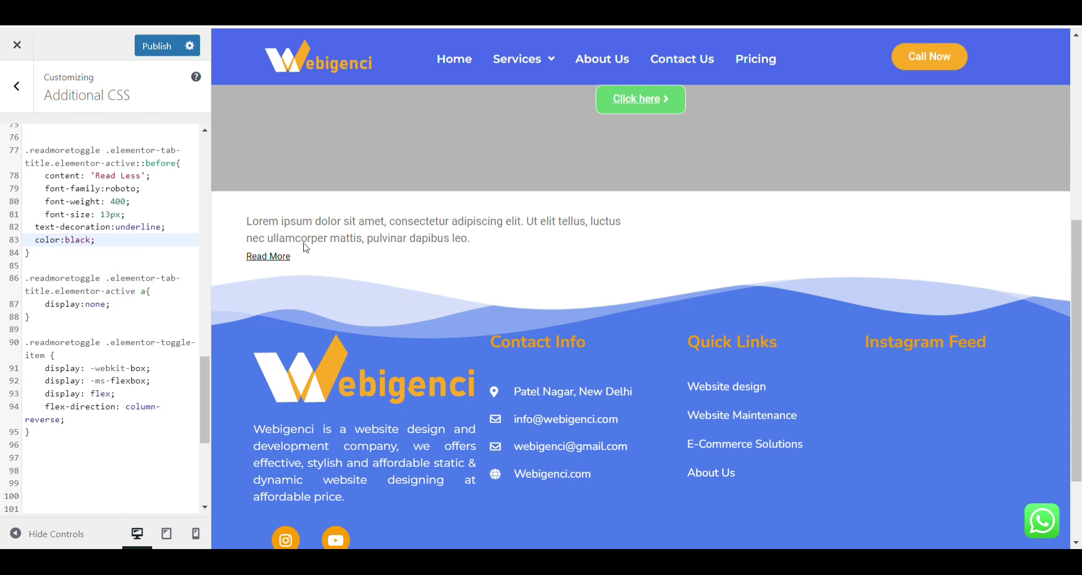
pyautogui.click(153, 48)
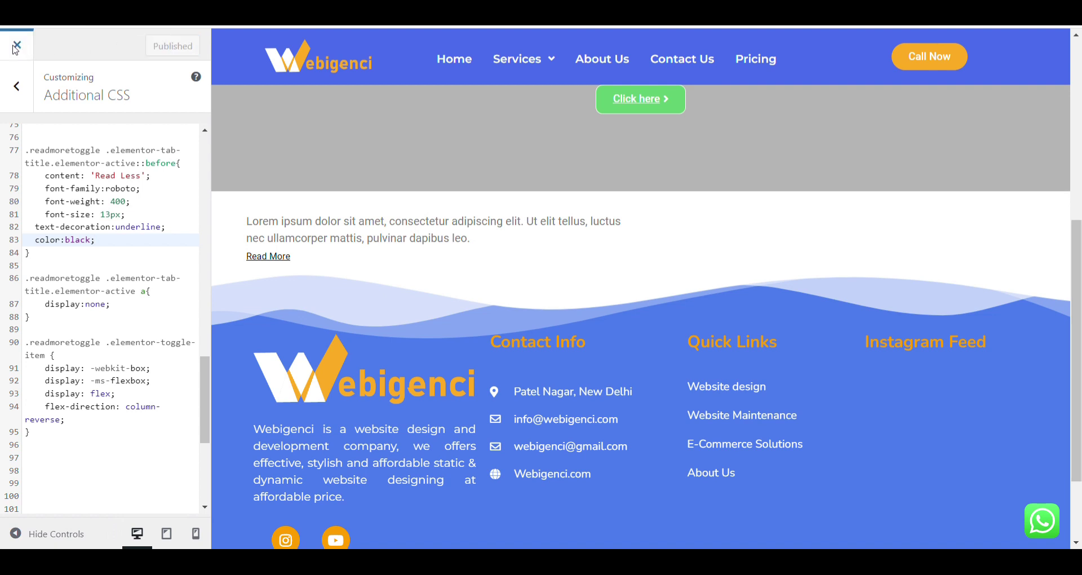
# Leave the customizer and test the live page's Read More / Read Less toggle by expanding and collapsing it repeatedly.
pyautogui.click(16, 45)
pyautogui.scroll(-7, 181, 234)
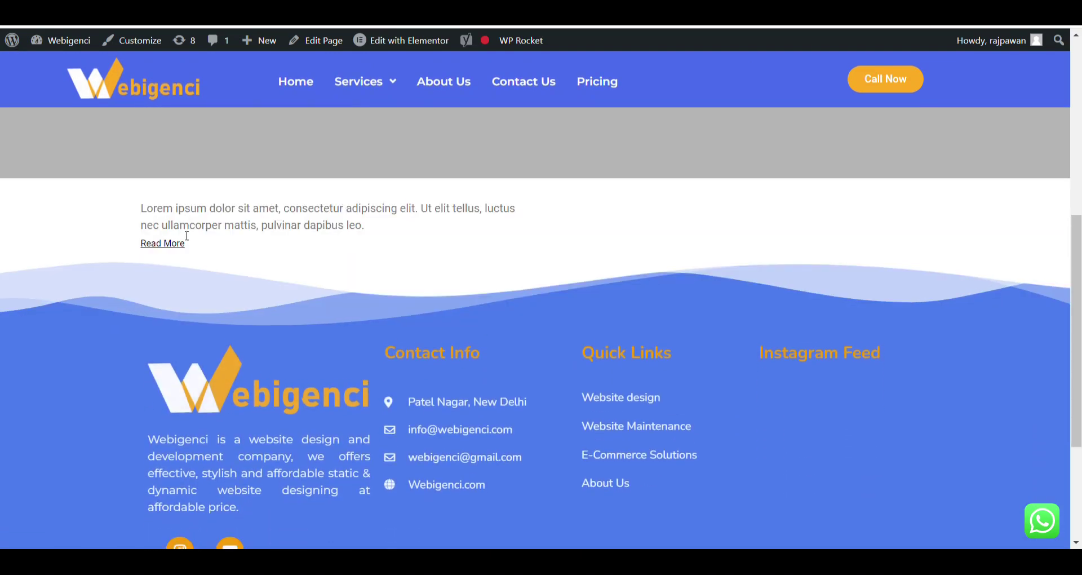
pyautogui.click(165, 244)
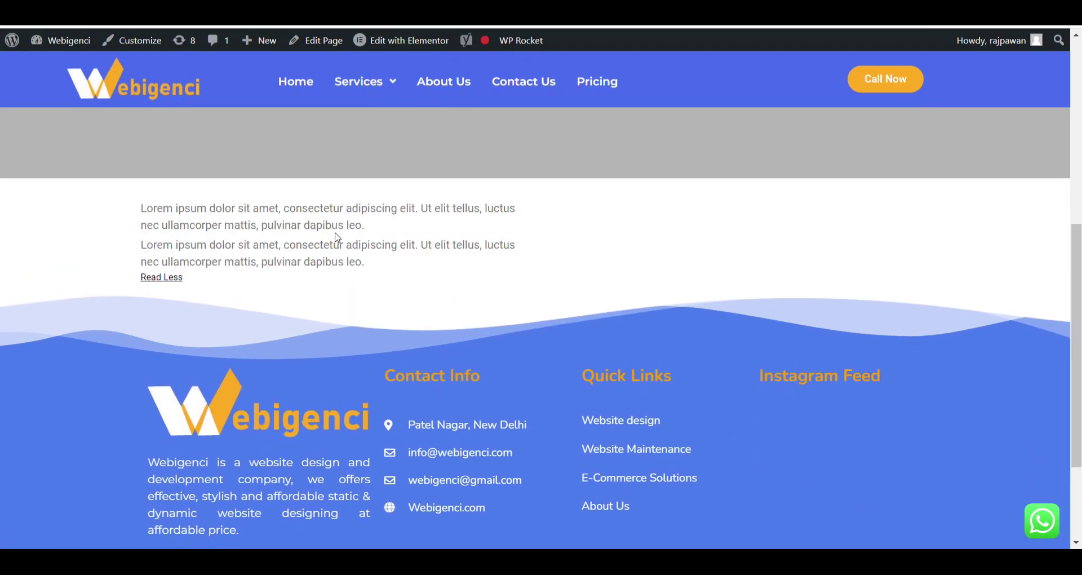
pyautogui.click(172, 279)
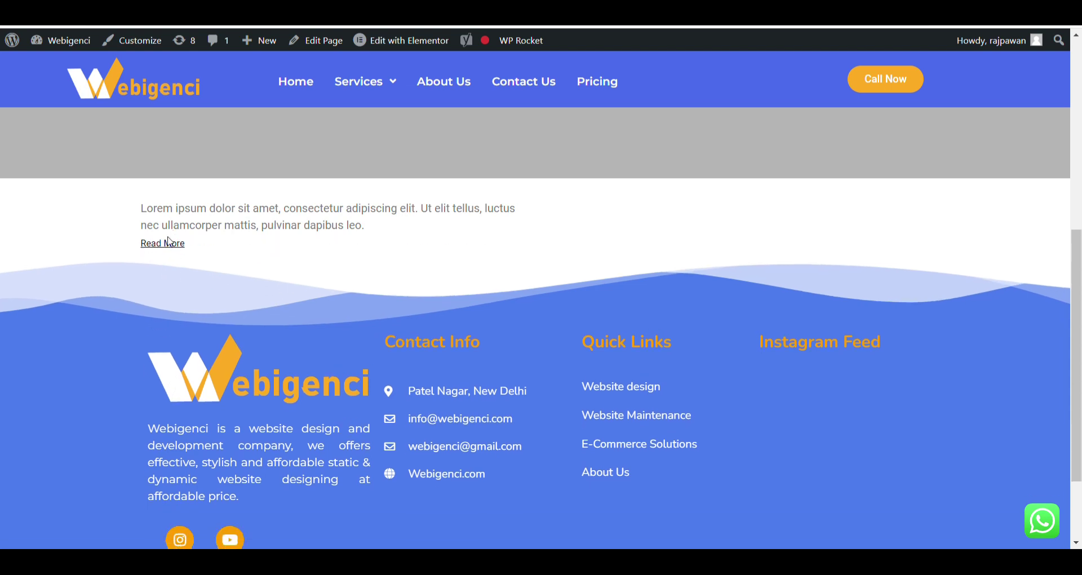
pyautogui.click(173, 246)
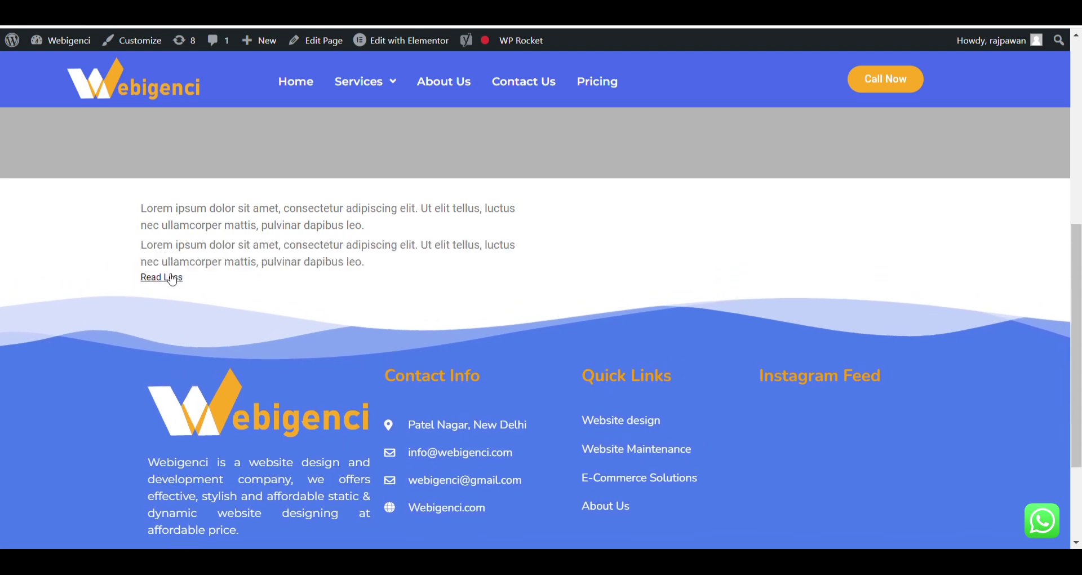
pyautogui.click(172, 276)
pyautogui.click(169, 245)
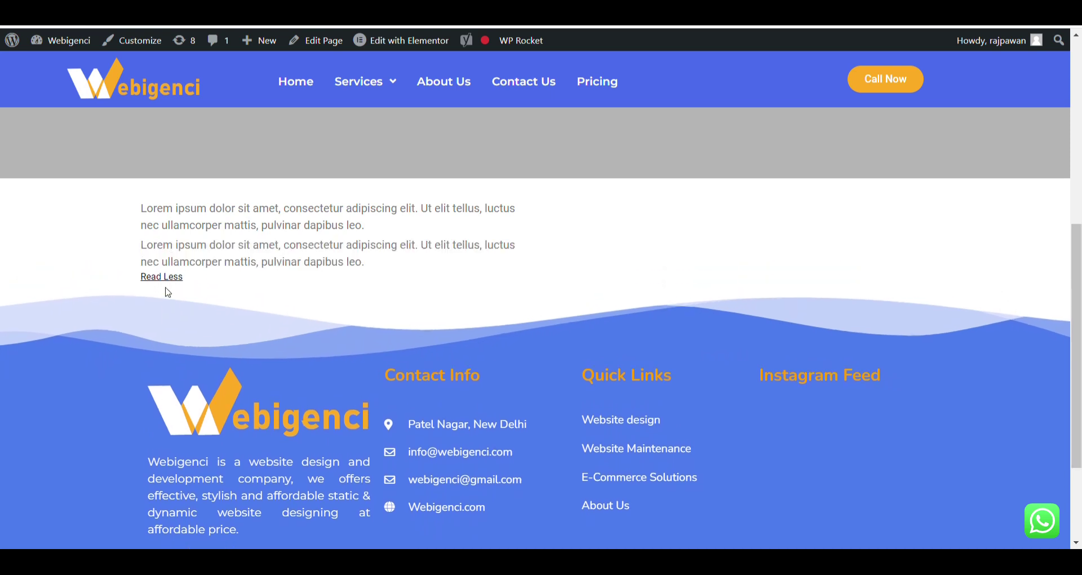
pyautogui.click(169, 279)
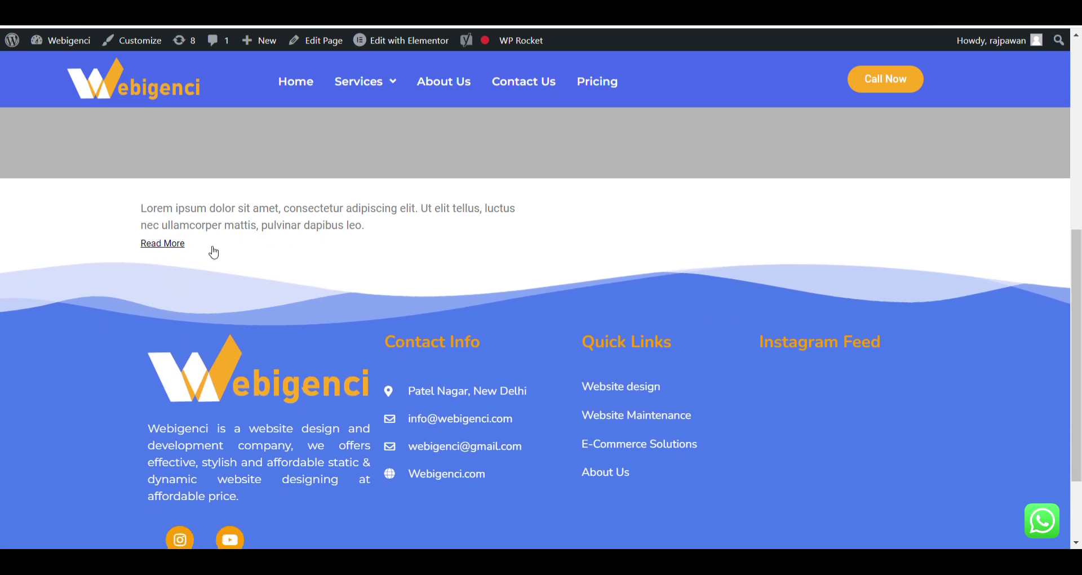
pyautogui.click(169, 245)
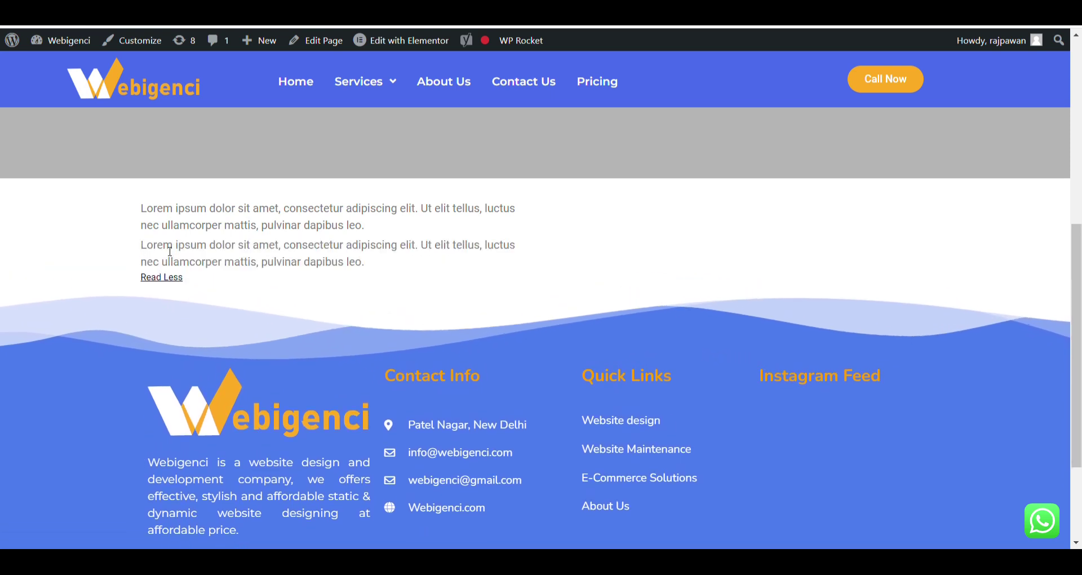
pyautogui.click(161, 277)
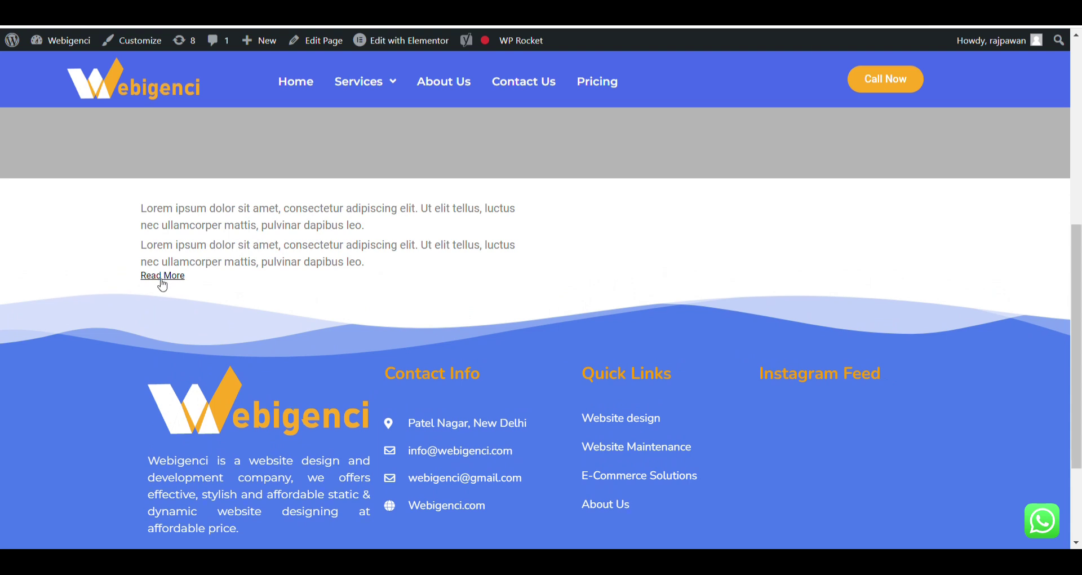
pyautogui.click(170, 246)
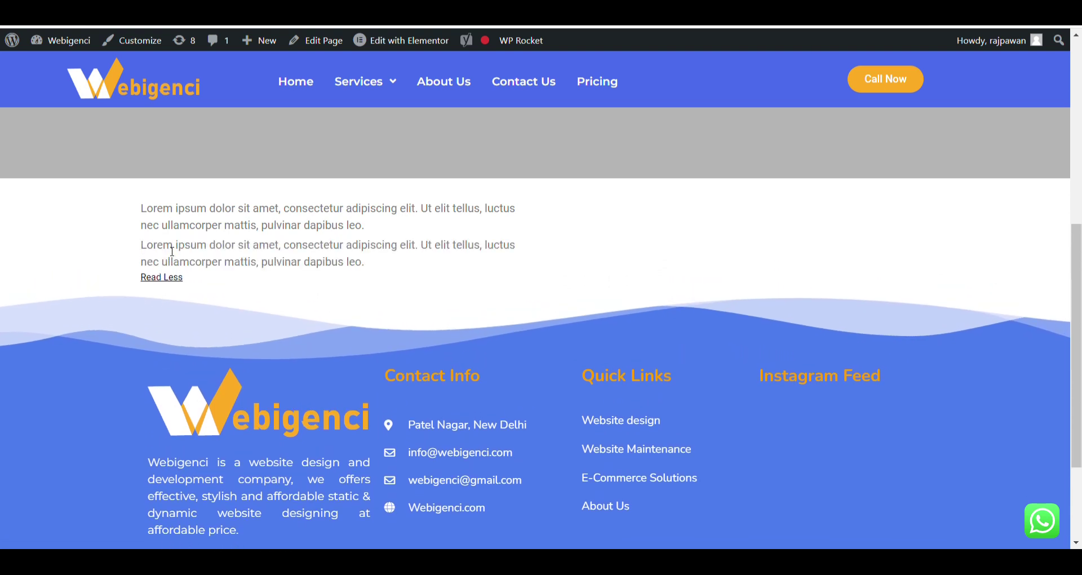